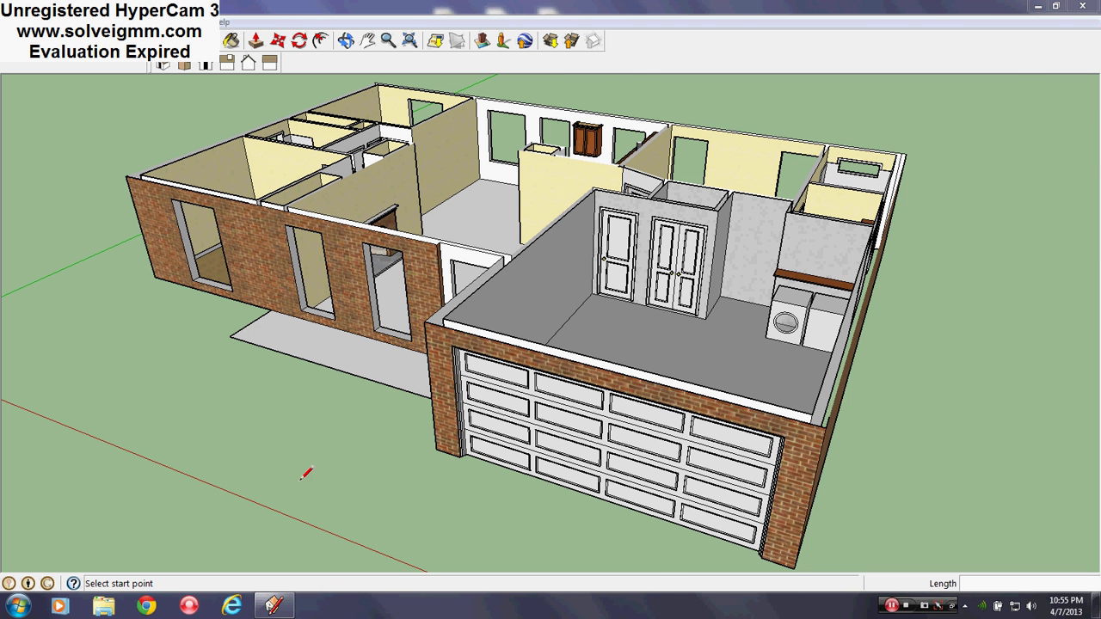
Examine the roofless house model from several sides, including the garage, the interior rooms and the front entrance.
{"action": "middle_click_drag", "start_coordinate": [737, 389], "coordinate": [346, 487]}
{"action": "scroll", "coordinate": [323, 352], "scroll_direction": "up", "scroll_amount": 3}
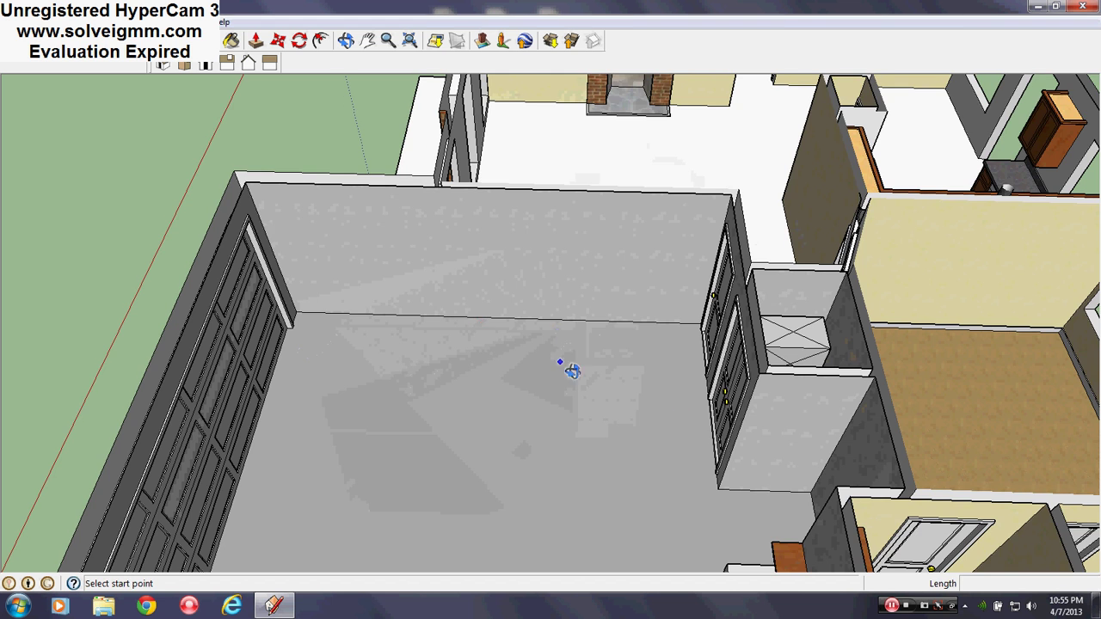
{"action": "middle_click_drag", "start_coordinate": [560, 369], "coordinate": [732, 351]}
{"action": "scroll", "coordinate": [397, 382], "scroll_direction": "down", "scroll_amount": 5}
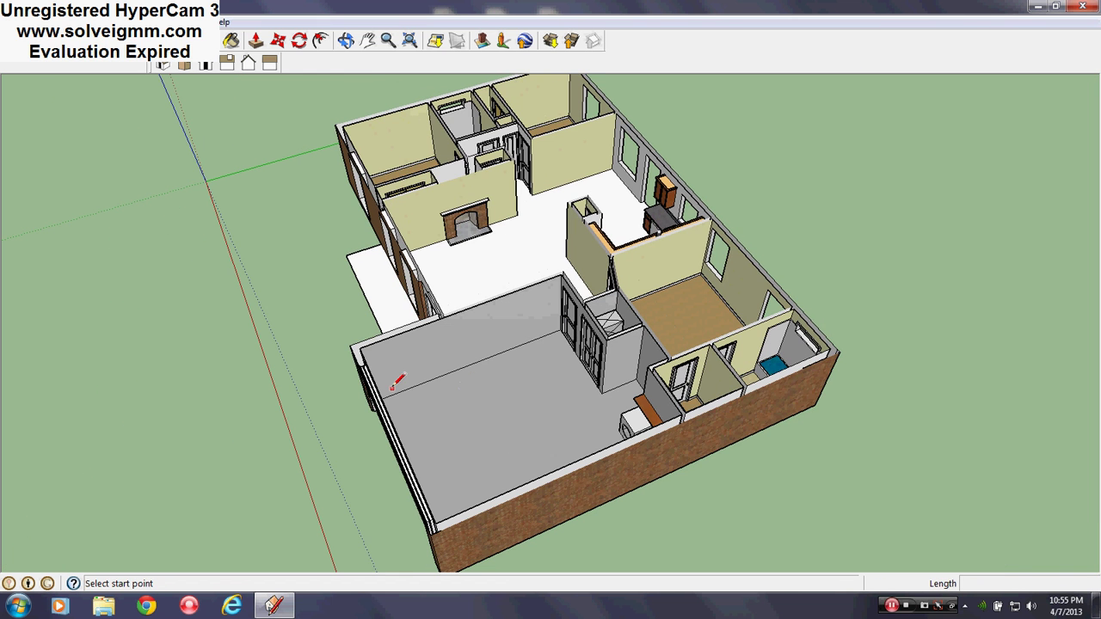
{"action": "middle_click_drag", "start_coordinate": [456, 466], "coordinate": [678, 454]}
{"action": "scroll", "coordinate": [611, 555], "scroll_direction": "up", "scroll_amount": 1}
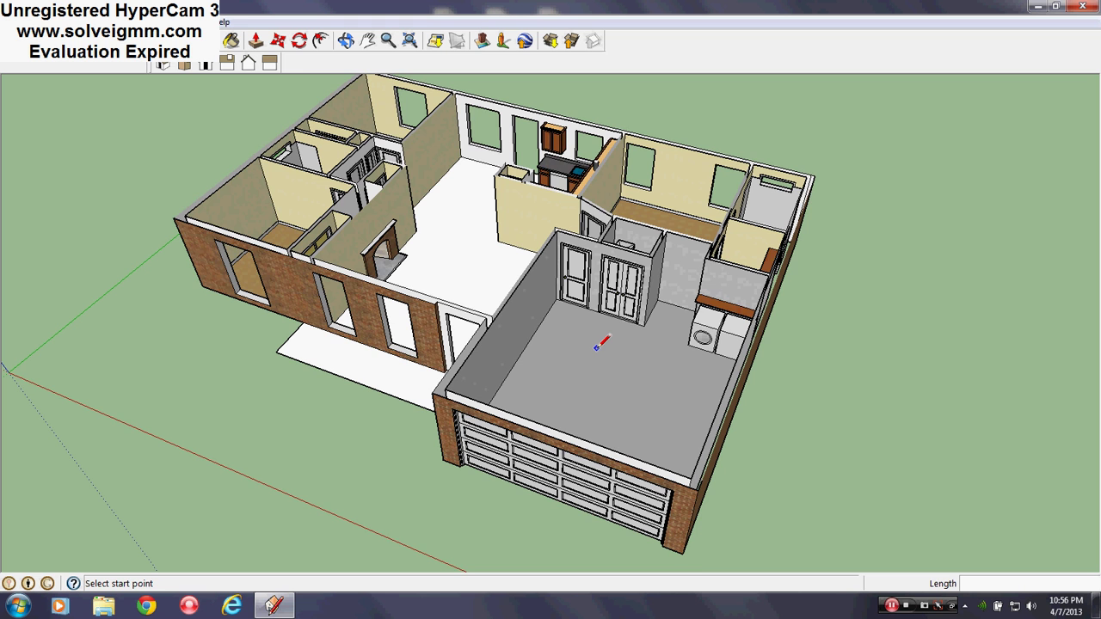
{"action": "mouse_move", "coordinate": [606, 284]}
{"action": "middle_mouse_down"}
{"action": "mouse_move", "coordinate": [594, 317]}
{"action": "mouse_move", "coordinate": [332, 352]}
{"action": "mouse_move", "coordinate": [662, 363]}
{"action": "middle_mouse_up"}
{"action": "scroll", "coordinate": [658, 369], "scroll_direction": "down", "scroll_amount": 2}
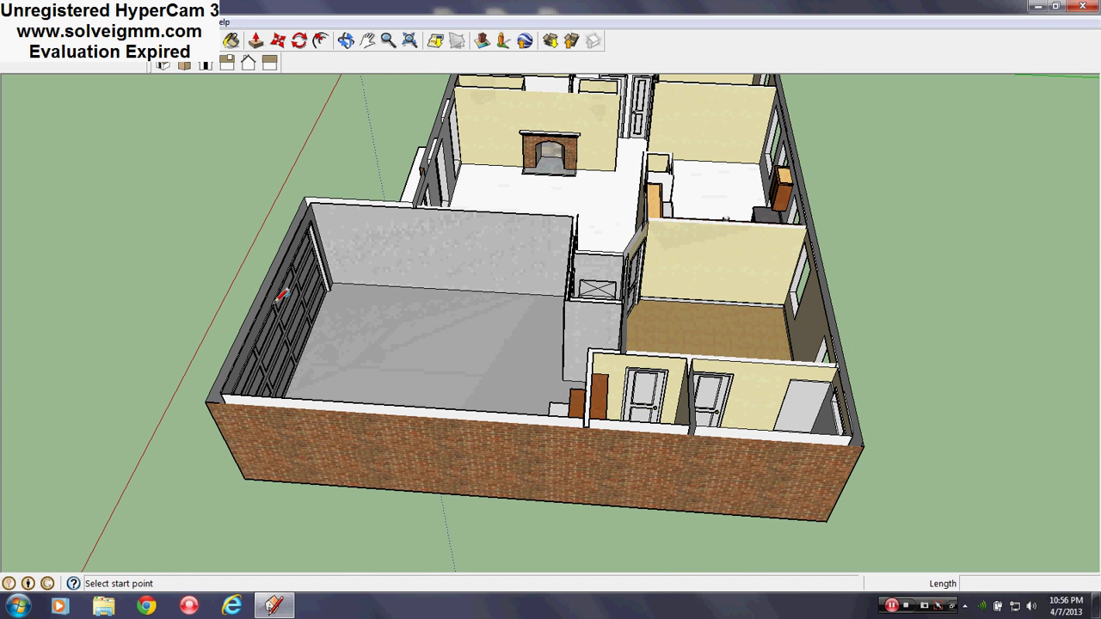
{"action": "mouse_move", "coordinate": [340, 360]}
{"action": "middle_mouse_down"}
{"action": "mouse_move", "coordinate": [541, 307]}
{"action": "mouse_move", "coordinate": [1041, 252]}
{"action": "middle_mouse_up"}
{"action": "scroll", "coordinate": [1043, 255], "scroll_direction": "up", "scroll_amount": 1}
{"action": "scroll", "coordinate": [904, 467], "scroll_direction": "up", "scroll_amount": 1}
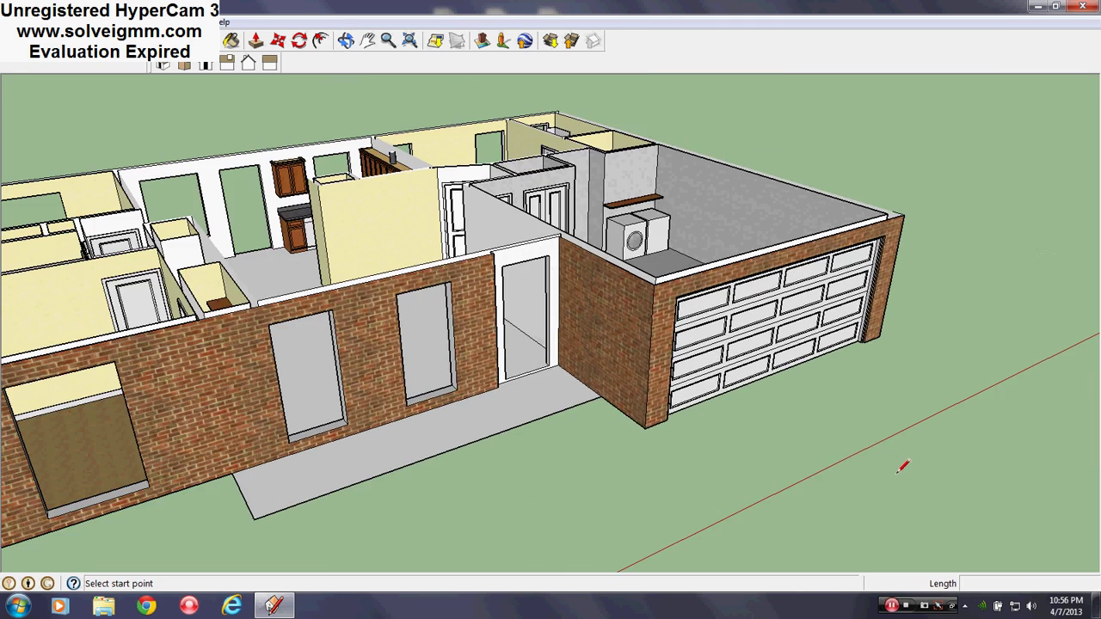
{"action": "middle_click_drag", "start_coordinate": [844, 278], "coordinate": [838, 320]}
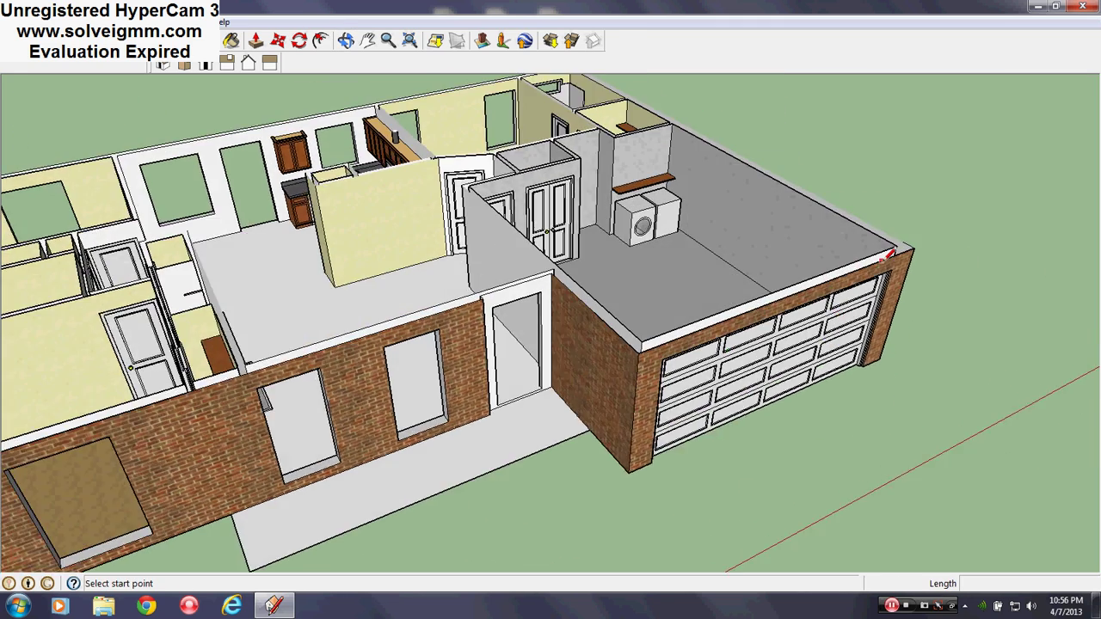
{"action": "scroll", "coordinate": [888, 256], "scroll_direction": "up", "scroll_amount": 2}
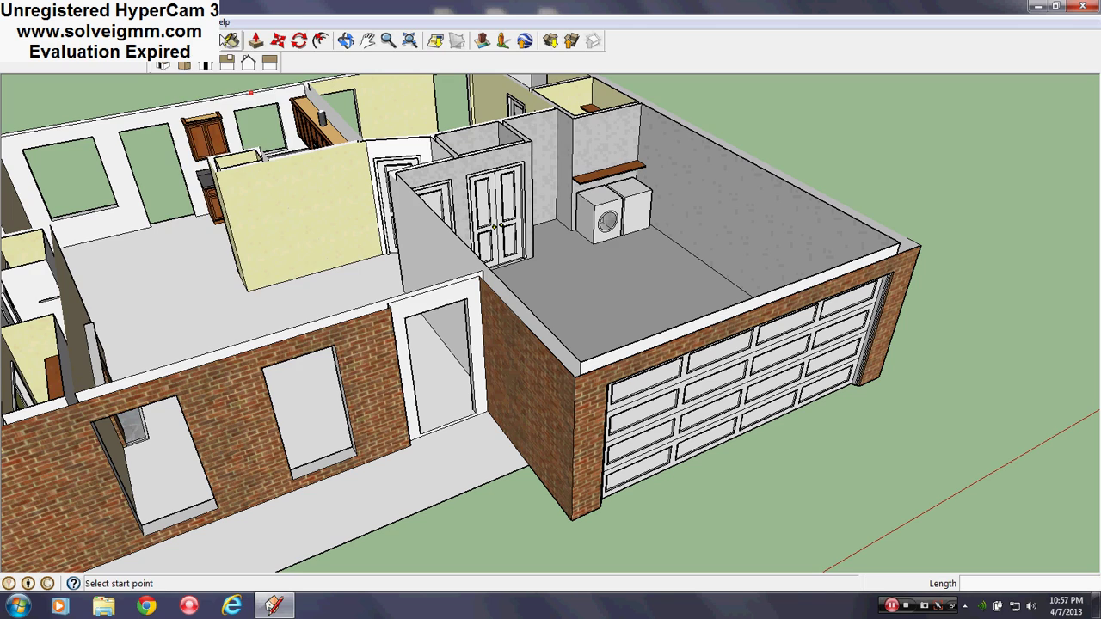
Make the Roof layer visible and close the layer list.
{"action": "left_click", "coordinate": [185, 21]}
{"action": "left_click", "coordinate": [198, 128]}
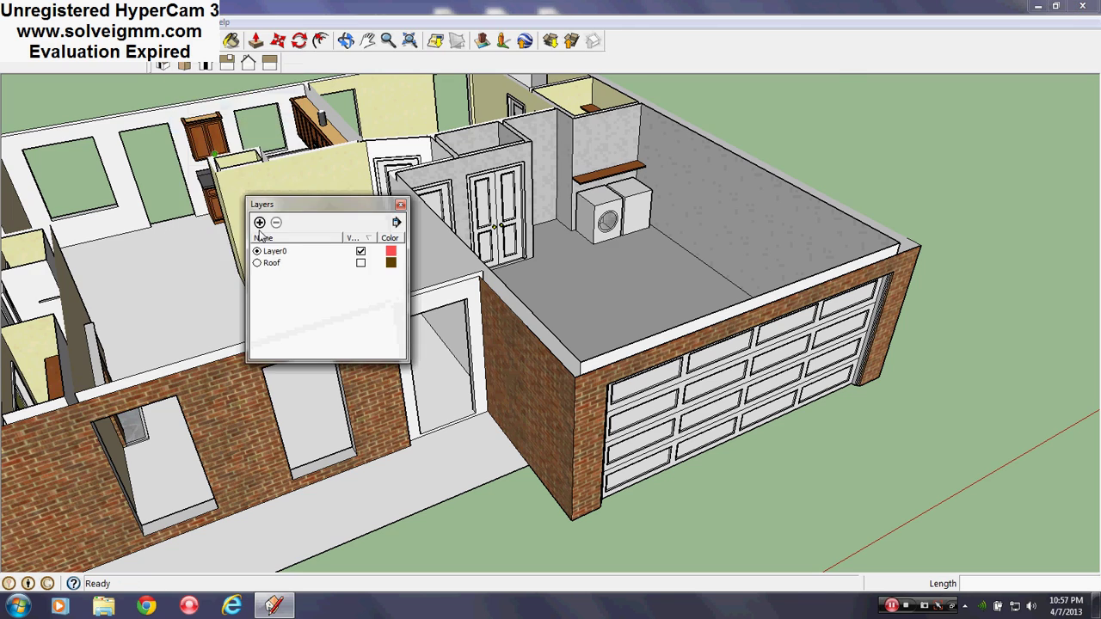
{"action": "left_click", "coordinate": [361, 263]}
{"action": "left_click", "coordinate": [400, 204]}
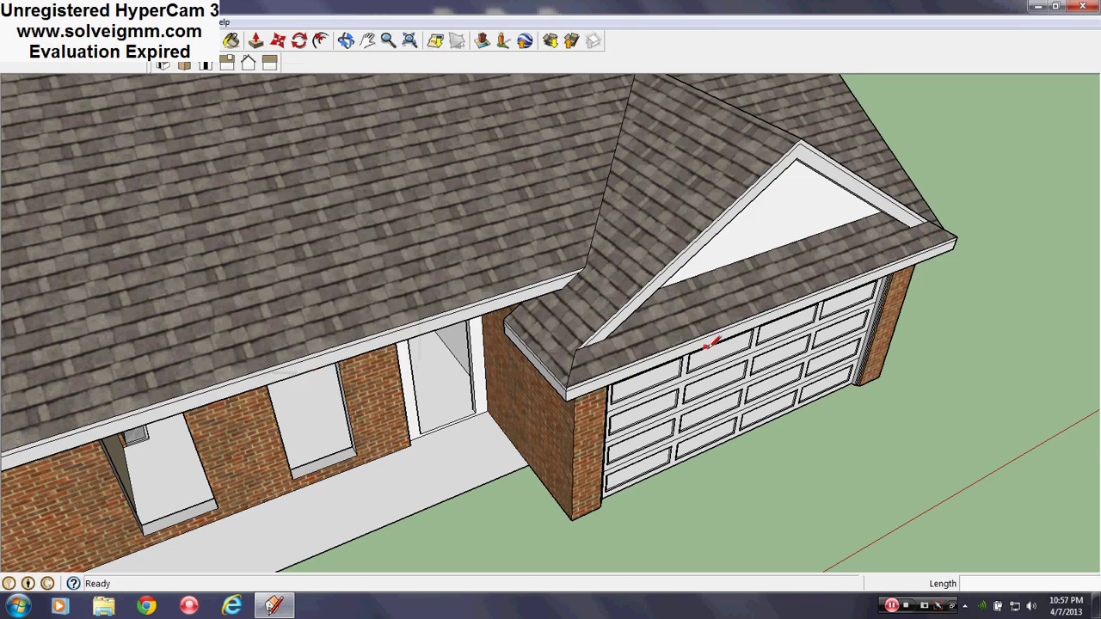
{"action": "middle_click_drag", "start_coordinate": [482, 344], "coordinate": [283, 275]}
{"action": "mouse_move", "coordinate": [387, 206]}
{"action": "middle_mouse_down"}
{"action": "mouse_move", "coordinate": [457, 284]}
{"action": "mouse_move", "coordinate": [941, 236]}
{"action": "mouse_move", "coordinate": [999, 241]}
{"action": "middle_mouse_up"}
{"action": "scroll", "coordinate": [798, 325], "scroll_direction": "down", "scroll_amount": 2}
{"action": "middle_click_drag", "start_coordinate": [749, 275], "coordinate": [573, 273]}
{"action": "scroll", "coordinate": [627, 288], "scroll_direction": "down", "scroll_amount": 2}
{"action": "scroll", "coordinate": [580, 218], "scroll_direction": "up", "scroll_amount": 2}
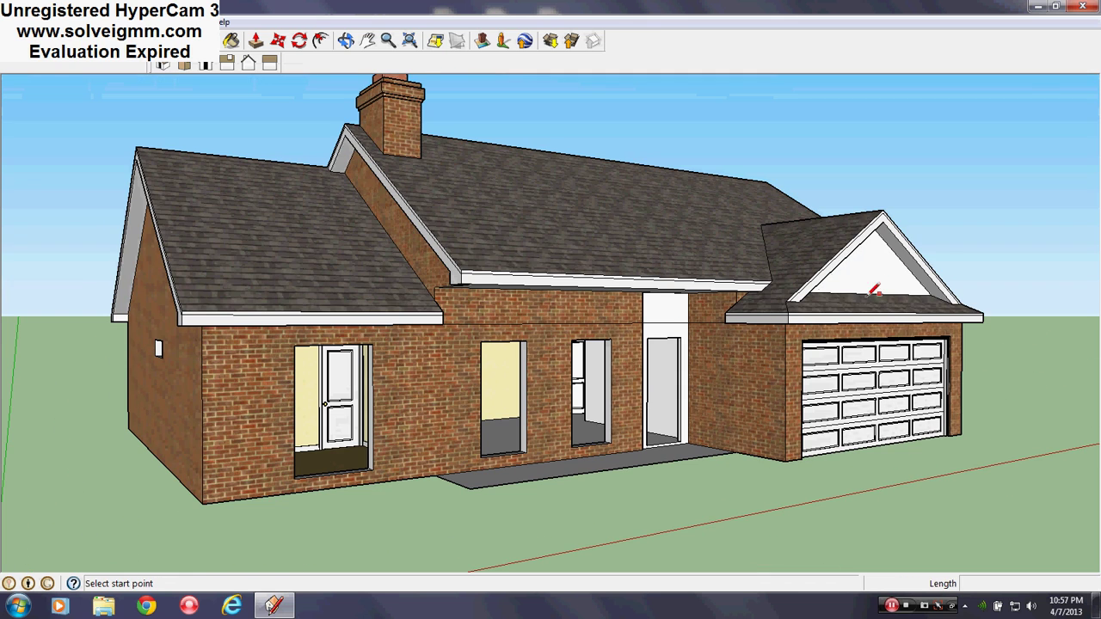
{"action": "key", "text": "space"}
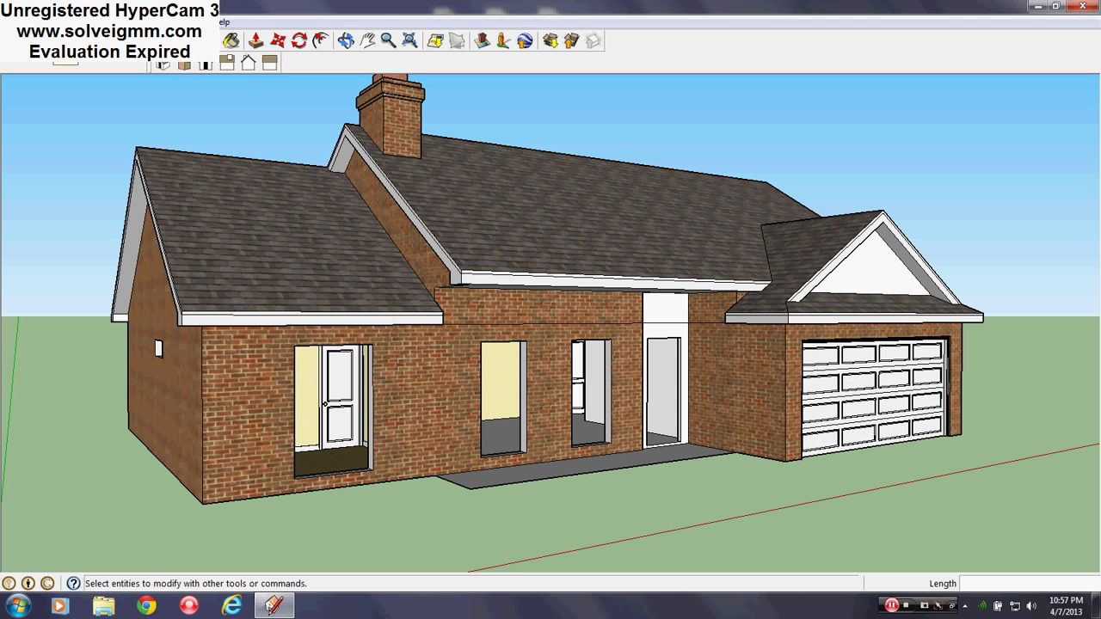
{"action": "left_click", "coordinate": [52, 41]}
{"action": "middle_click_drag", "start_coordinate": [365, 243], "coordinate": [278, 244]}
{"action": "scroll", "coordinate": [278, 244], "scroll_direction": "down", "scroll_amount": 1}
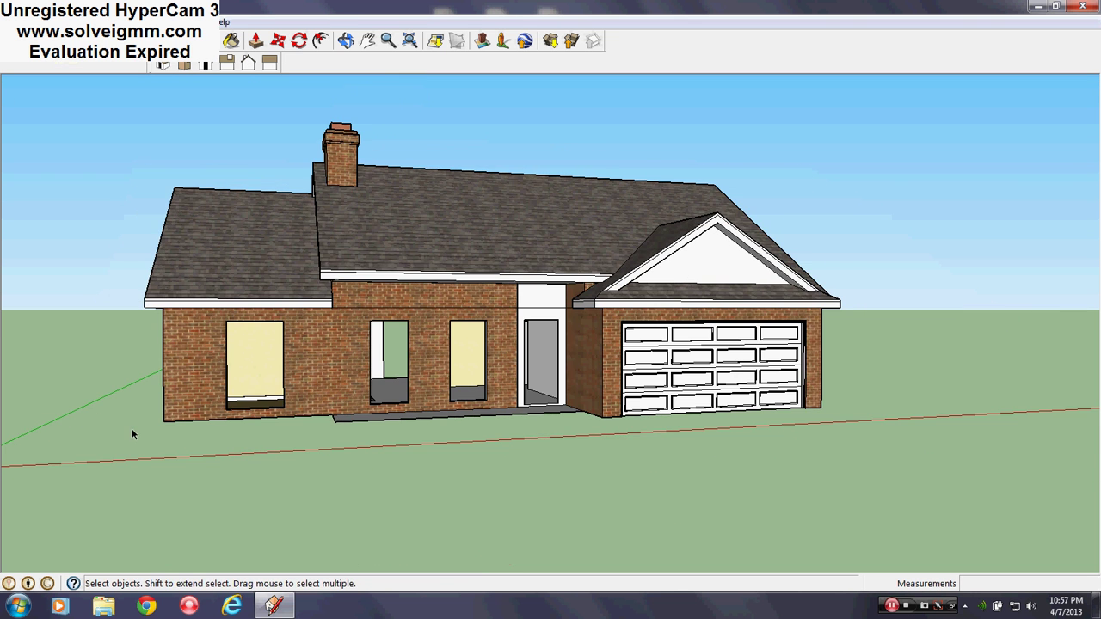
{"action": "left_click_drag", "start_coordinate": [61, 487], "coordinate": [261, 149]}
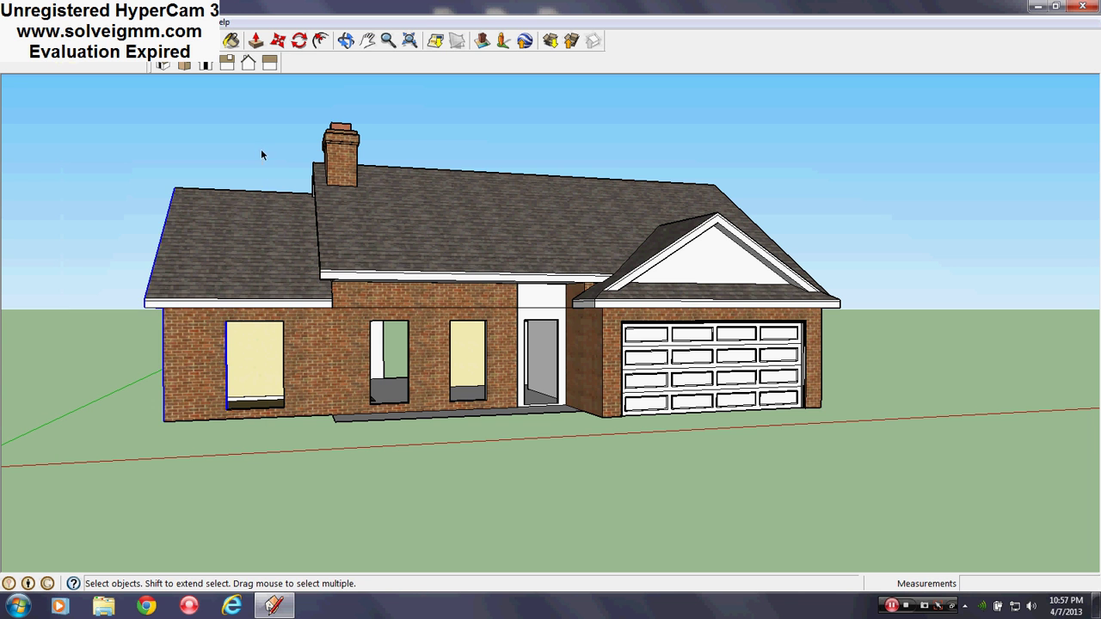
{"action": "left_click", "coordinate": [278, 40]}
{"action": "left_click", "coordinate": [203, 362]}
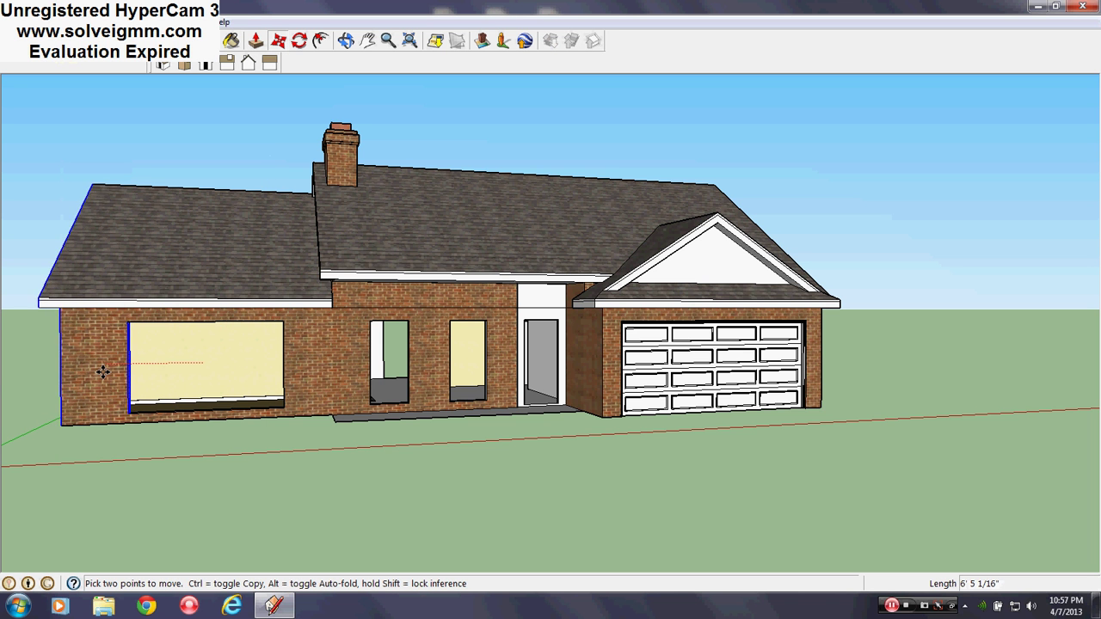
{"action": "key", "text": "Escape"}
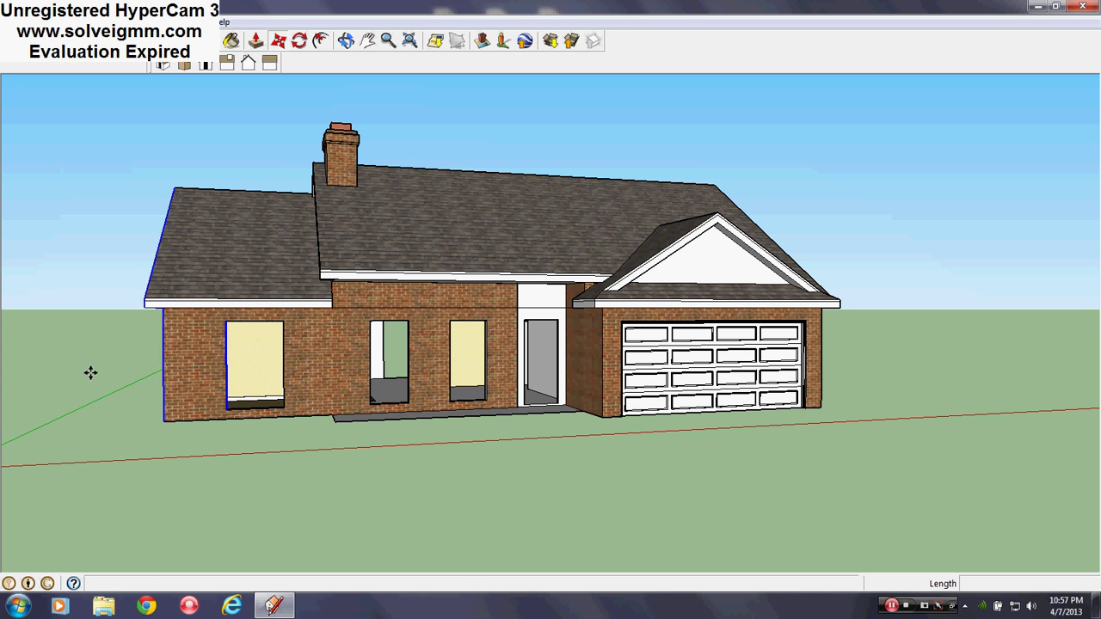
{"action": "middle_click_drag", "start_coordinate": [91, 373], "coordinate": [593, 384]}
{"action": "key", "text": "ctrl+t"}
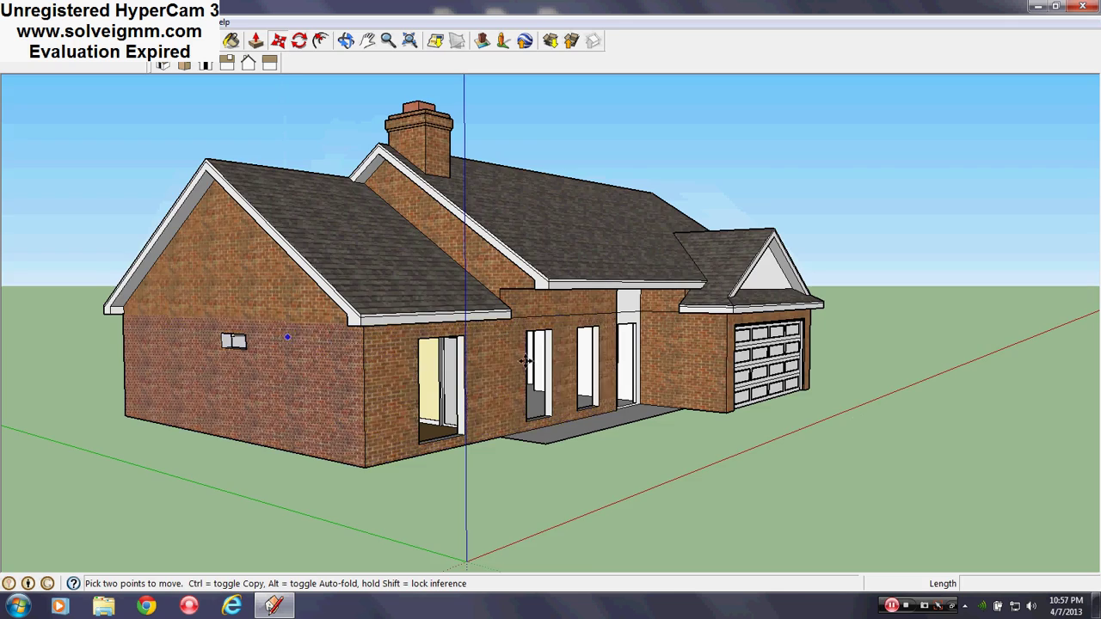
Measure the garage's long inner wall by tracing a line along its floor edge to the corner beside the doors.
{"action": "scroll", "coordinate": [800, 331], "scroll_direction": "up", "scroll_amount": 3}
{"action": "middle_click_drag", "start_coordinate": [800, 331], "coordinate": [394, 273]}
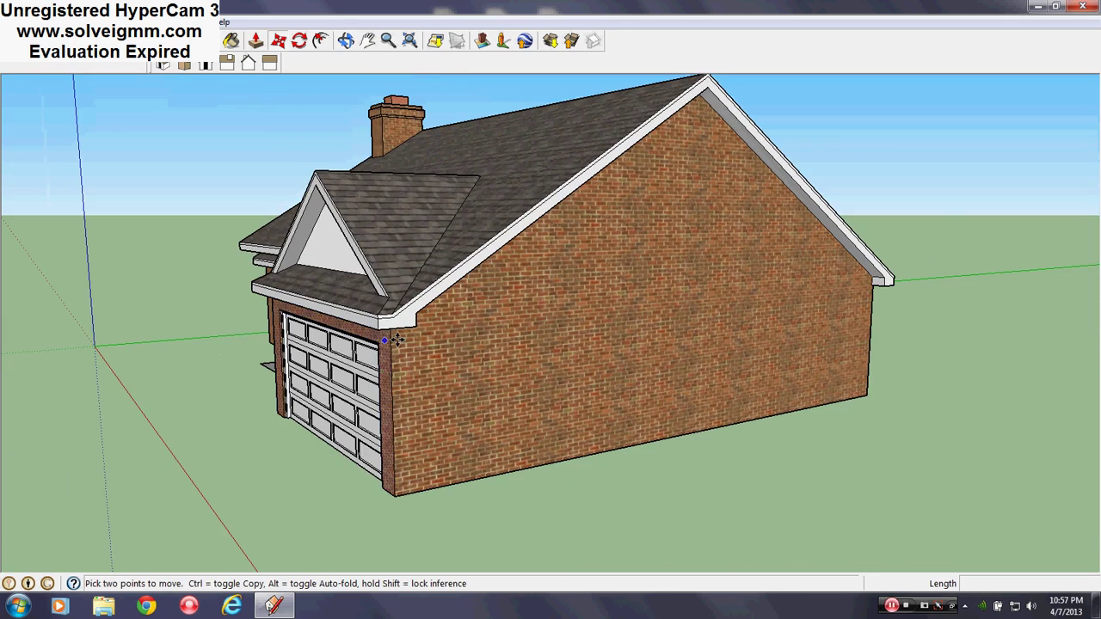
{"action": "middle_click_drag", "start_coordinate": [386, 361], "coordinate": [290, 315]}
{"action": "scroll", "coordinate": [468, 442], "scroll_direction": "up", "scroll_amount": 4}
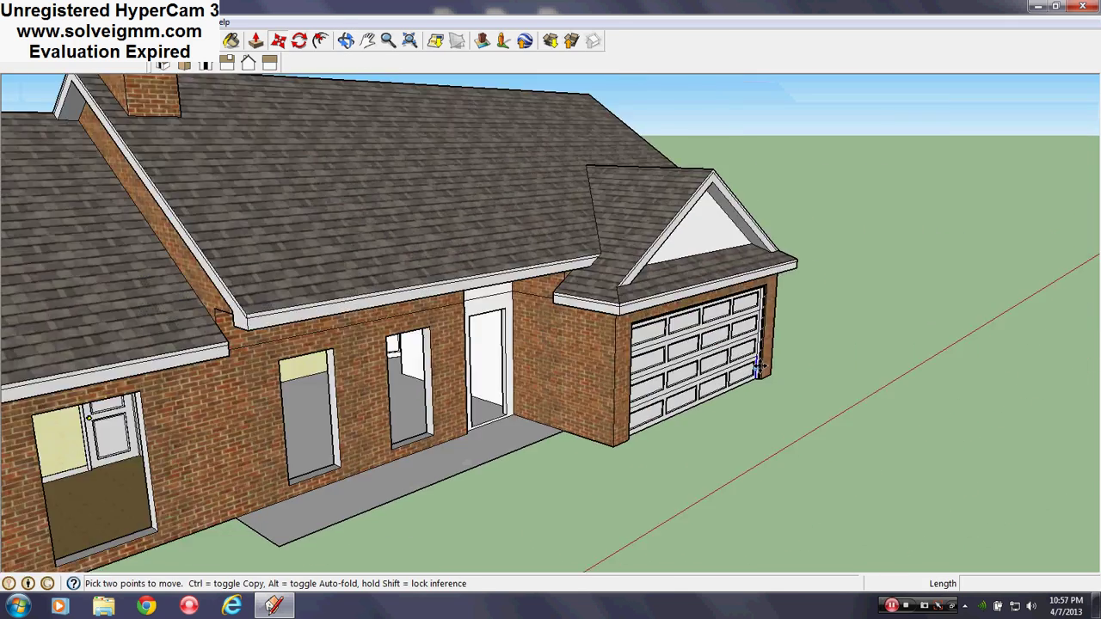
{"action": "middle_click_drag", "start_coordinate": [466, 441], "coordinate": [605, 321]}
{"action": "scroll", "coordinate": [605, 322], "scroll_direction": "up", "scroll_amount": 2}
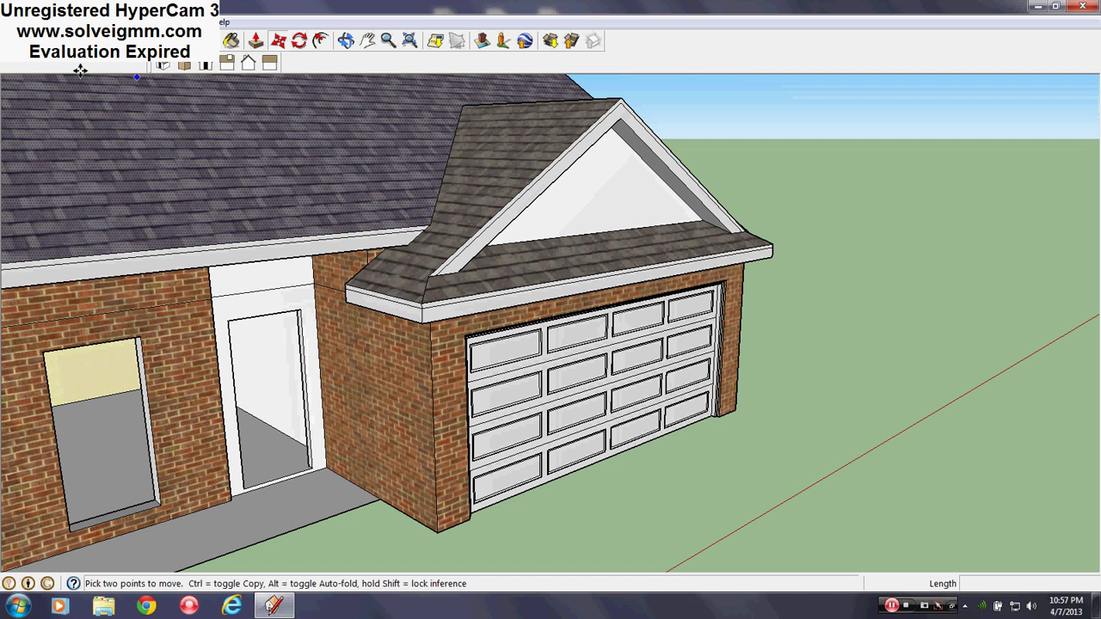
{"action": "key", "text": "l"}
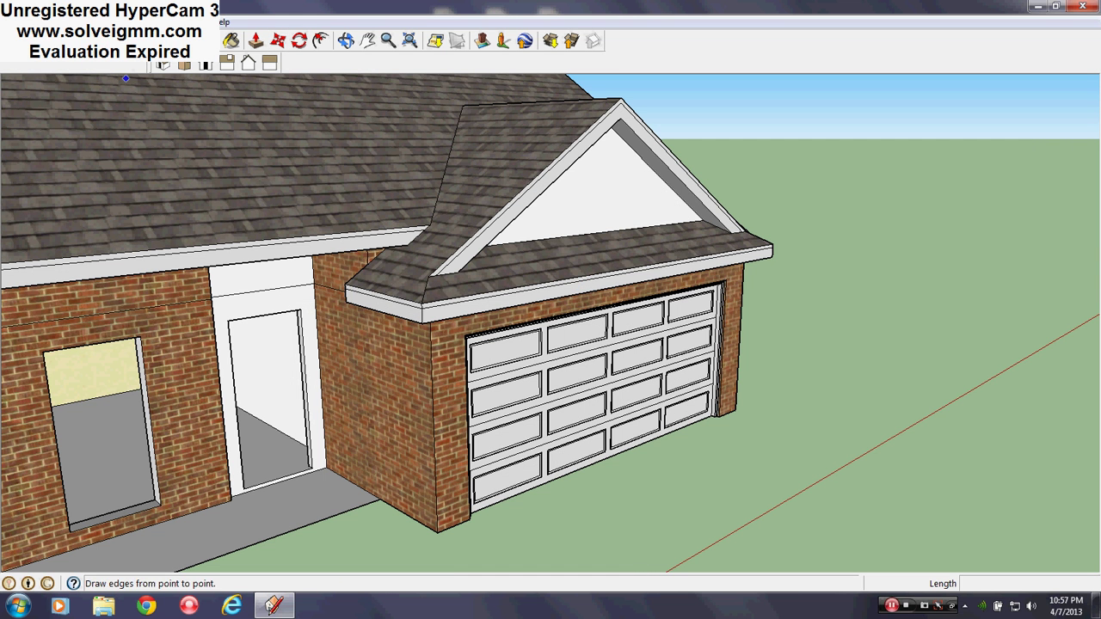
{"action": "middle_click_drag", "start_coordinate": [552, 306], "coordinate": [496, 417]}
{"action": "scroll", "coordinate": [496, 446], "scroll_direction": "down", "scroll_amount": 3}
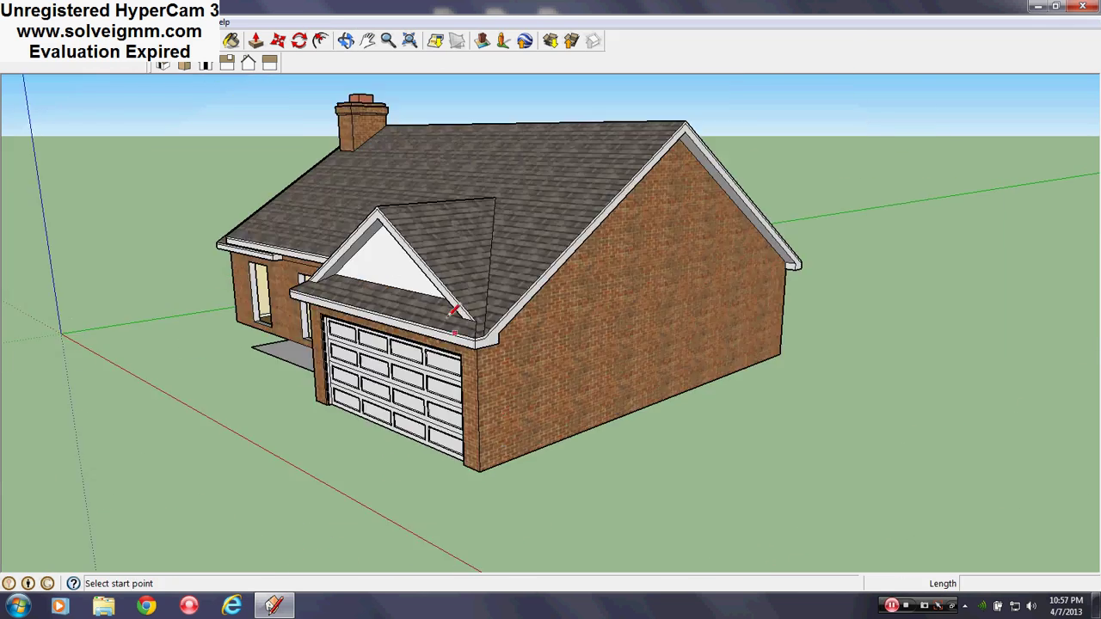
{"action": "scroll", "coordinate": [455, 316], "scroll_direction": "up", "scroll_amount": 3}
{"action": "middle_click_drag", "start_coordinate": [481, 348], "coordinate": [325, 411]}
{"action": "scroll", "coordinate": [215, 438], "scroll_direction": "up", "scroll_amount": 6}
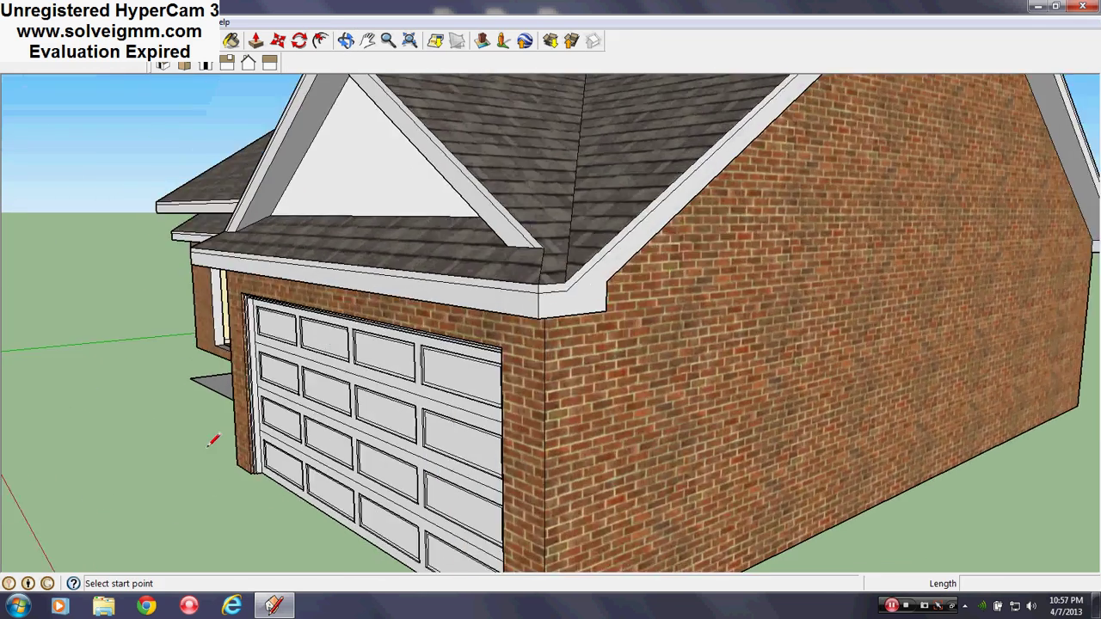
{"action": "middle_click_drag", "start_coordinate": [253, 455], "coordinate": [142, 405]}
{"action": "left_click", "coordinate": [41, 419]}
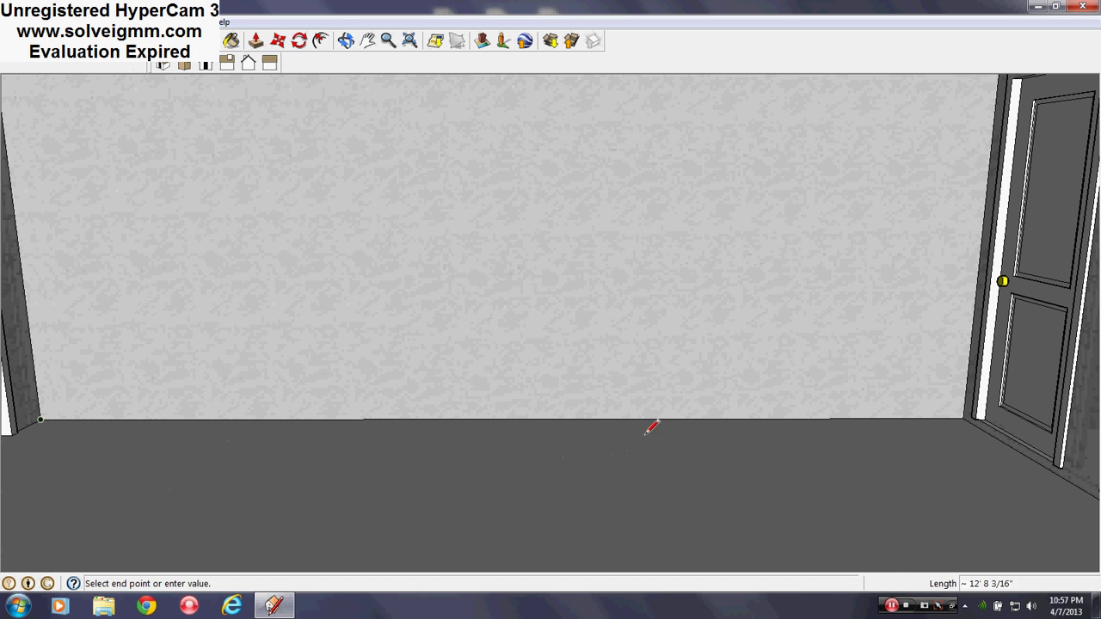
{"action": "middle_click_drag", "start_coordinate": [651, 423], "coordinate": [603, 406]}
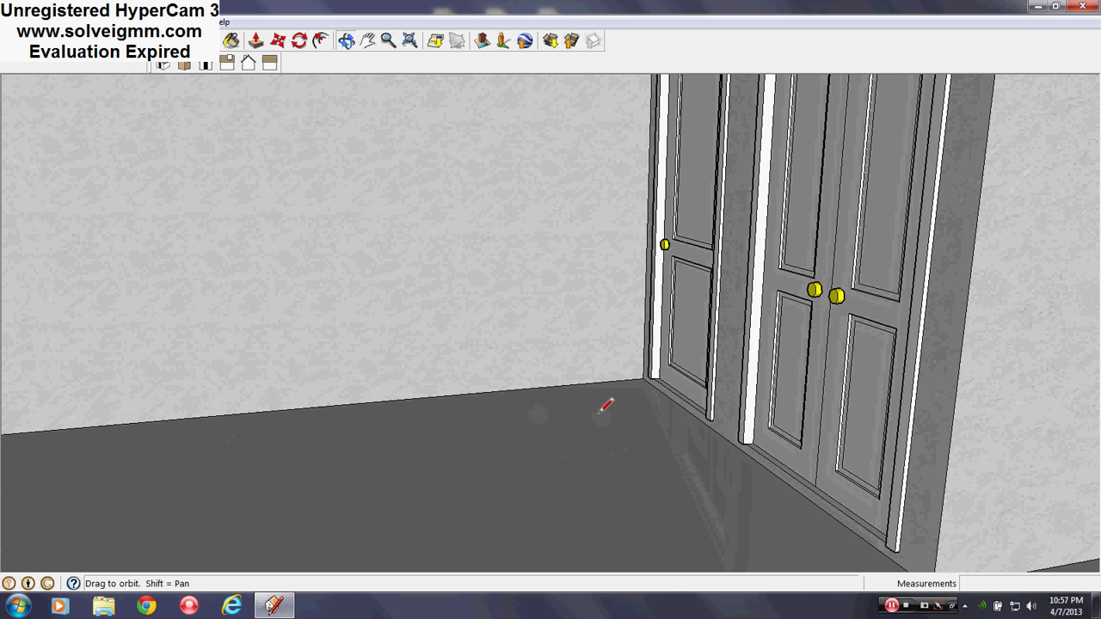
{"action": "left_click", "coordinate": [644, 379]}
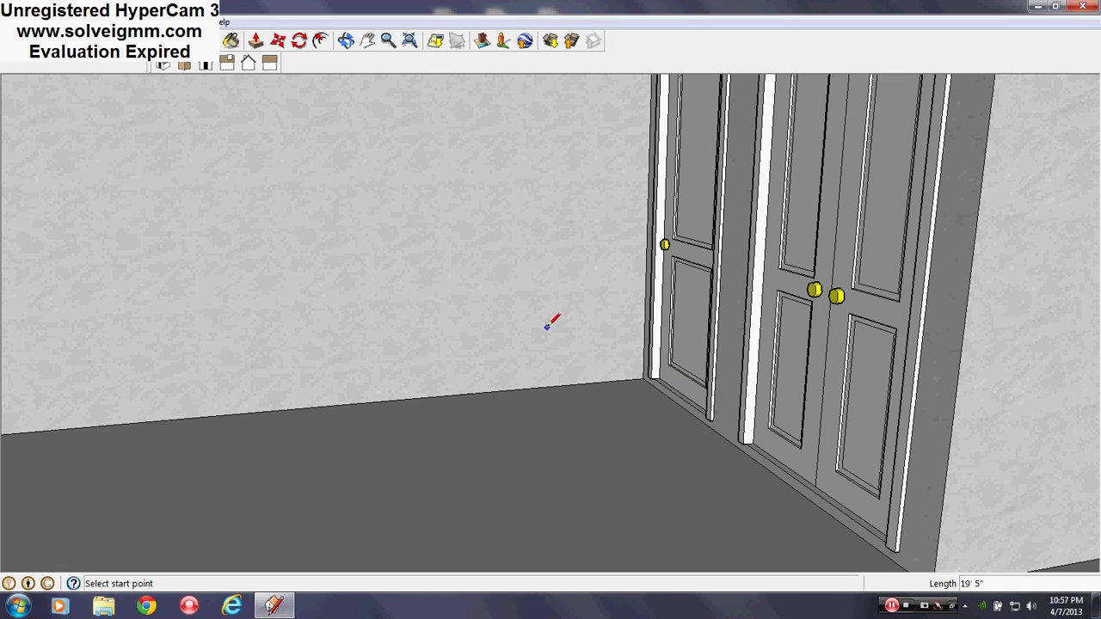
Push/Pull the fascia above the garage door outward by 11 inches.
{"action": "key", "text": "o"}
{"action": "left_click_drag", "start_coordinate": [413, 315], "coordinate": [759, 324]}
{"action": "scroll", "coordinate": [295, 332], "scroll_direction": "down", "scroll_amount": 10}
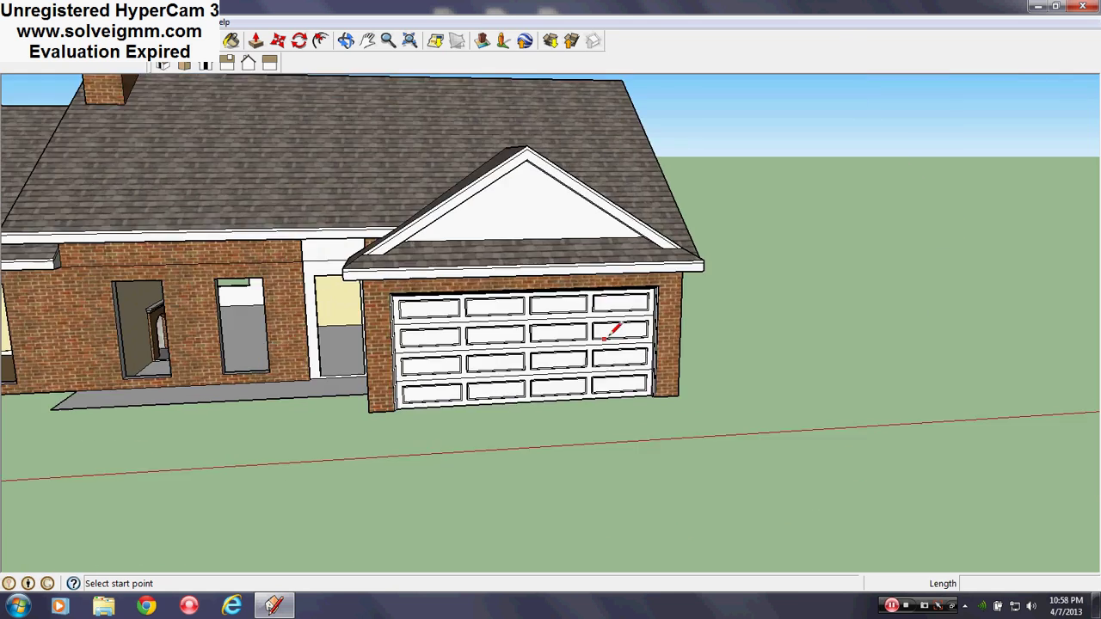
{"action": "middle_click_drag", "start_coordinate": [610, 319], "coordinate": [349, 344]}
{"action": "scroll", "coordinate": [349, 340], "scroll_direction": "down", "scroll_amount": 3}
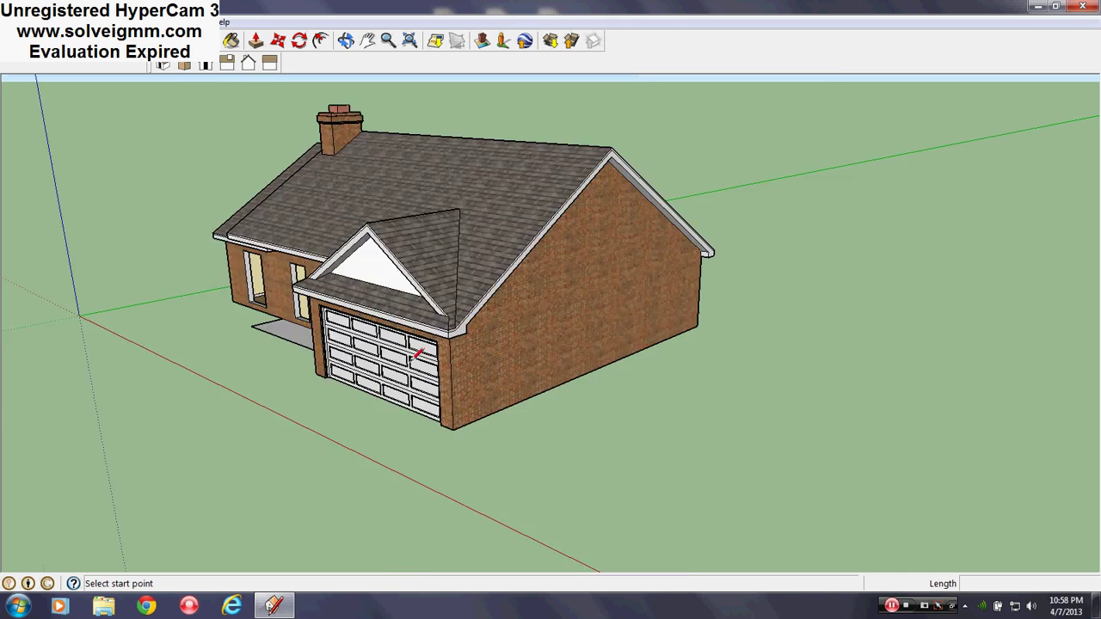
{"action": "scroll", "coordinate": [349, 334], "scroll_direction": "up", "scroll_amount": 4}
{"action": "scroll", "coordinate": [361, 292], "scroll_direction": "down", "scroll_amount": 2}
{"action": "scroll", "coordinate": [447, 293], "scroll_direction": "up", "scroll_amount": 2}
{"action": "scroll", "coordinate": [447, 288], "scroll_direction": "down", "scroll_amount": 3}
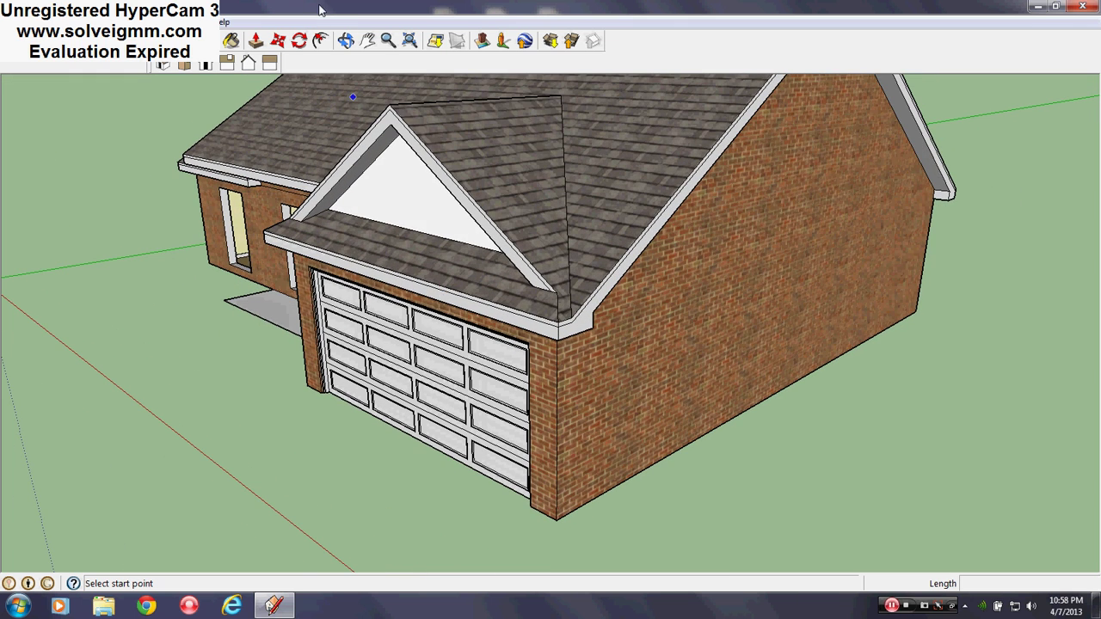
{"action": "left_click", "coordinate": [256, 40]}
{"action": "scroll", "coordinate": [454, 332], "scroll_direction": "up", "scroll_amount": 3}
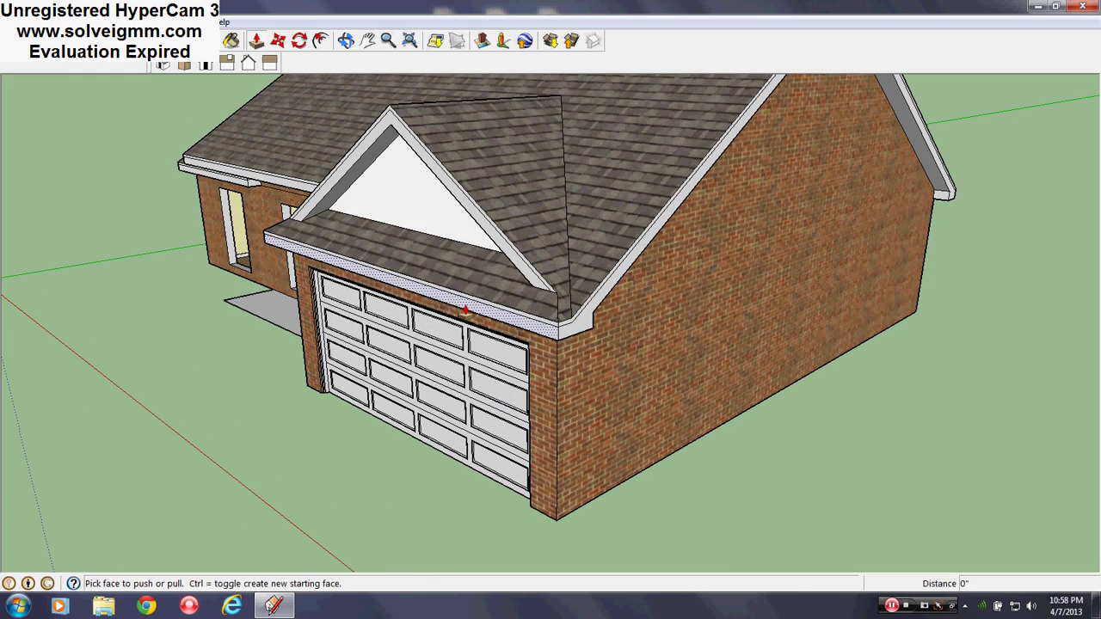
{"action": "left_click_drag", "start_coordinate": [464, 311], "coordinate": [318, 348]}
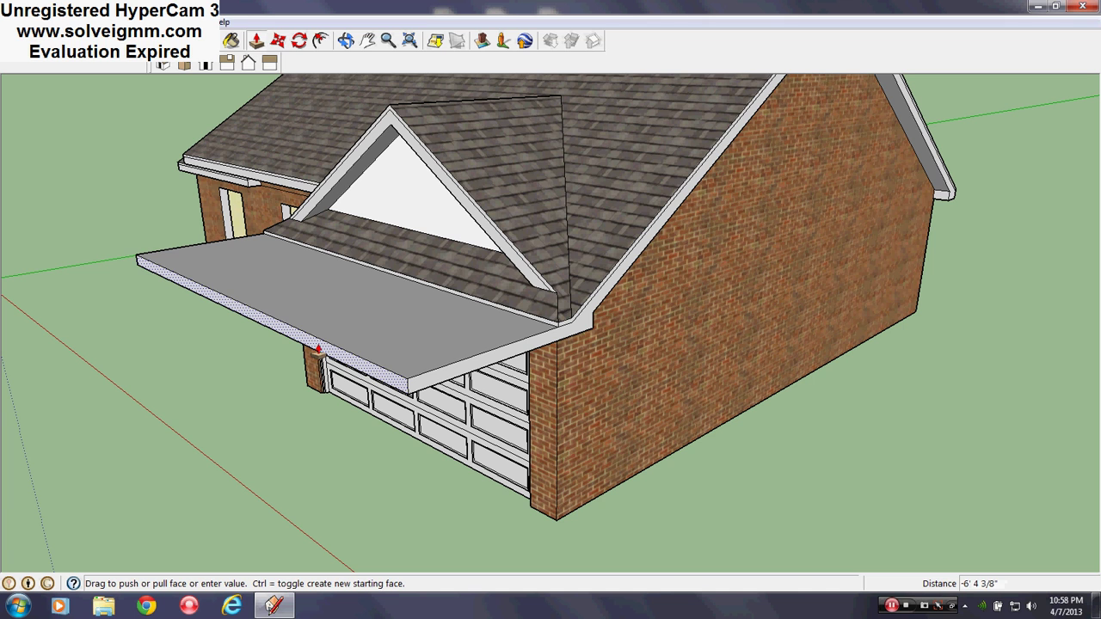
{"action": "type", "text": "11"}
{"action": "key", "text": "Return"}
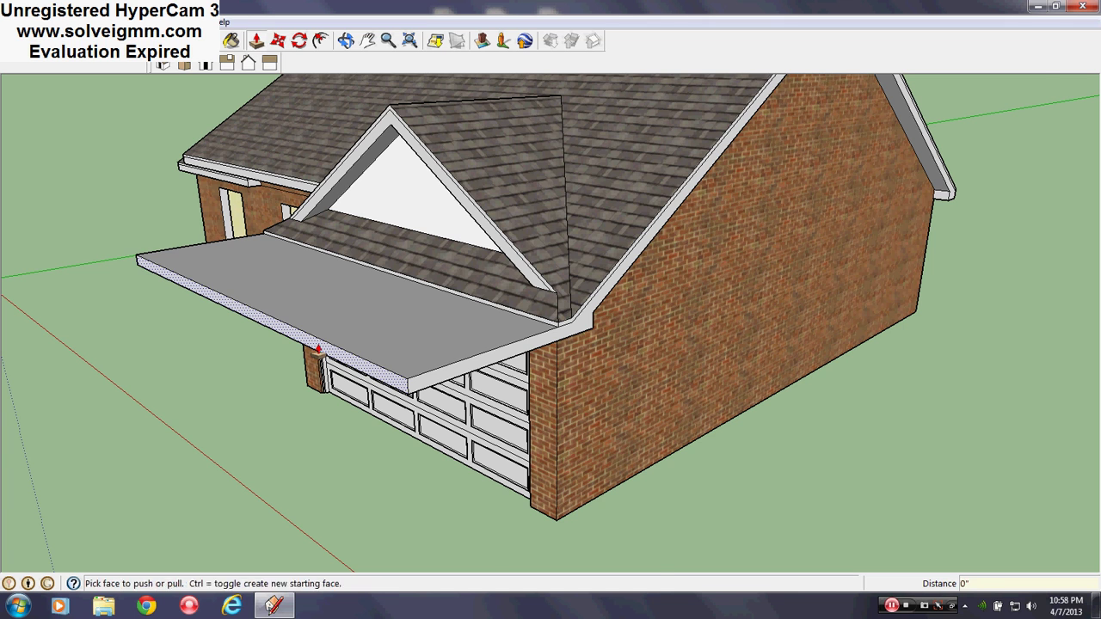
Extend the narrow strip along the top of the garage fascia outward by the same 11 inches.
{"action": "scroll", "coordinate": [540, 327], "scroll_direction": "up", "scroll_amount": 2}
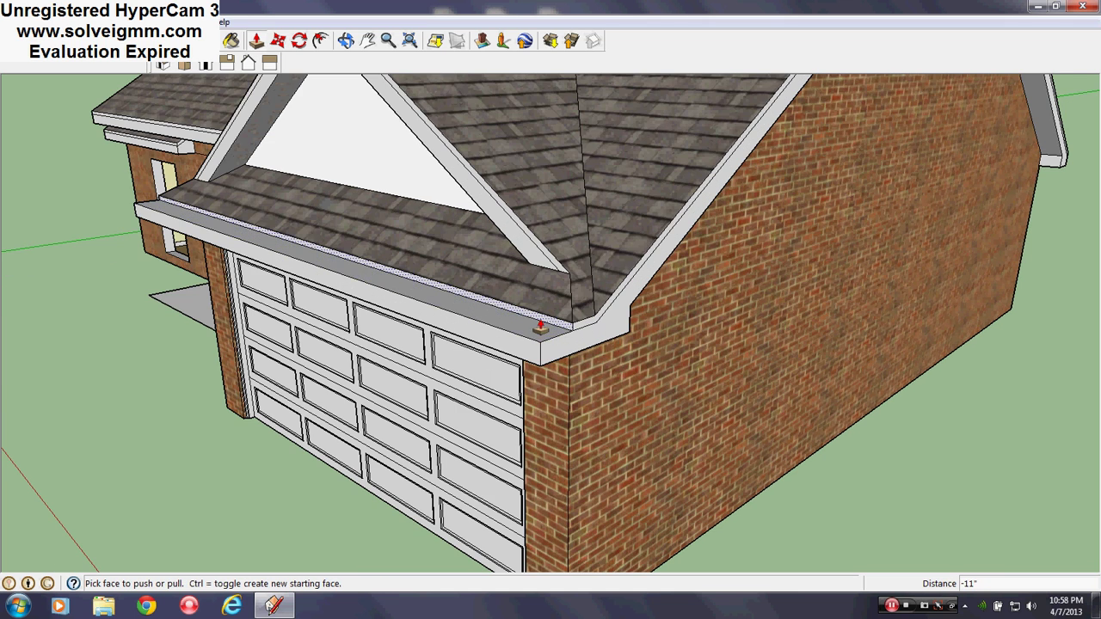
{"action": "double_click", "coordinate": [542, 326]}
{"action": "scroll", "coordinate": [552, 394], "scroll_direction": "down", "scroll_amount": 4}
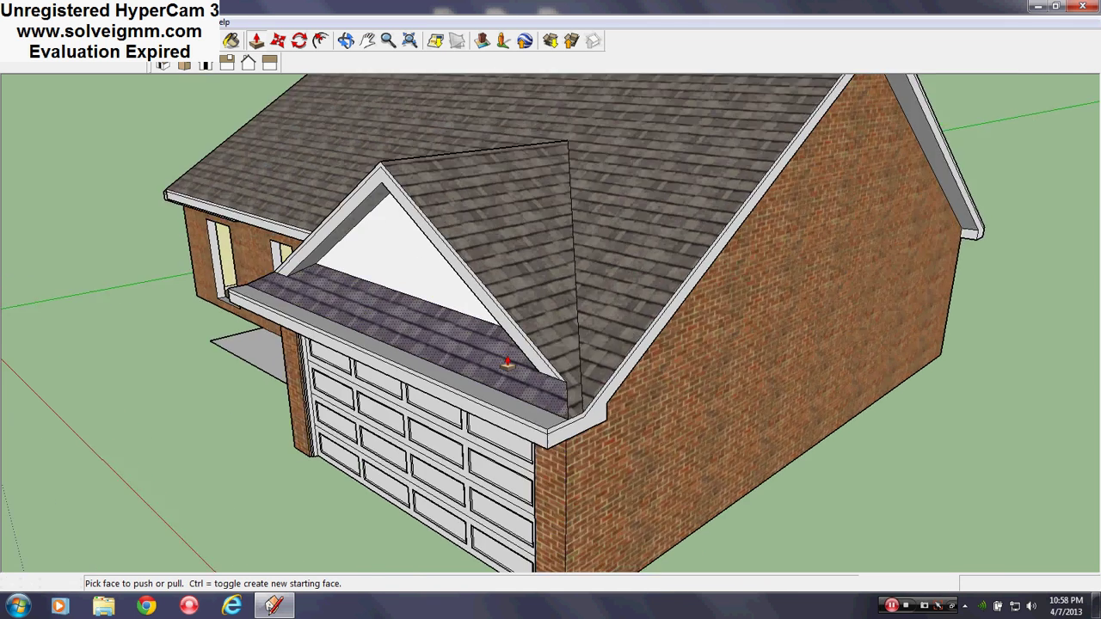
{"action": "scroll", "coordinate": [516, 362], "scroll_direction": "up", "scroll_amount": 4}
{"action": "scroll", "coordinate": [536, 355], "scroll_direction": "down", "scroll_amount": 1}
{"action": "middle_click_drag", "start_coordinate": [534, 391], "coordinate": [667, 388]}
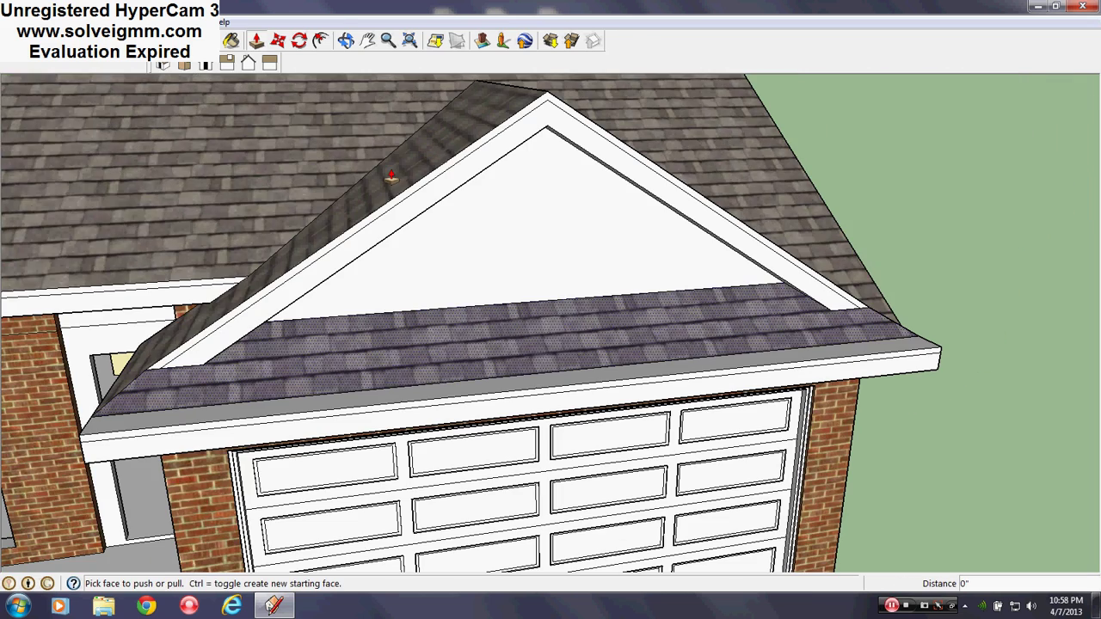
{"action": "middle_click_drag", "start_coordinate": [443, 372], "coordinate": [556, 348]}
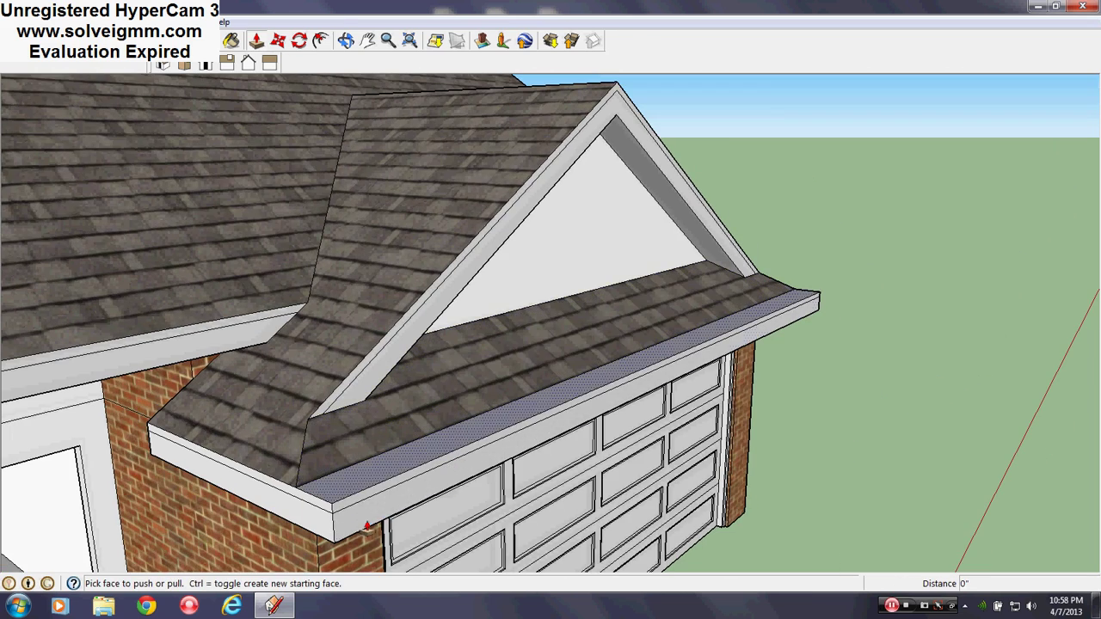
Push/Pull the sloped gable trim above the garage outward, together with the narrow strip along its upper edge.
{"action": "left_click", "coordinate": [377, 383]}
{"action": "type", "text": "2'"}
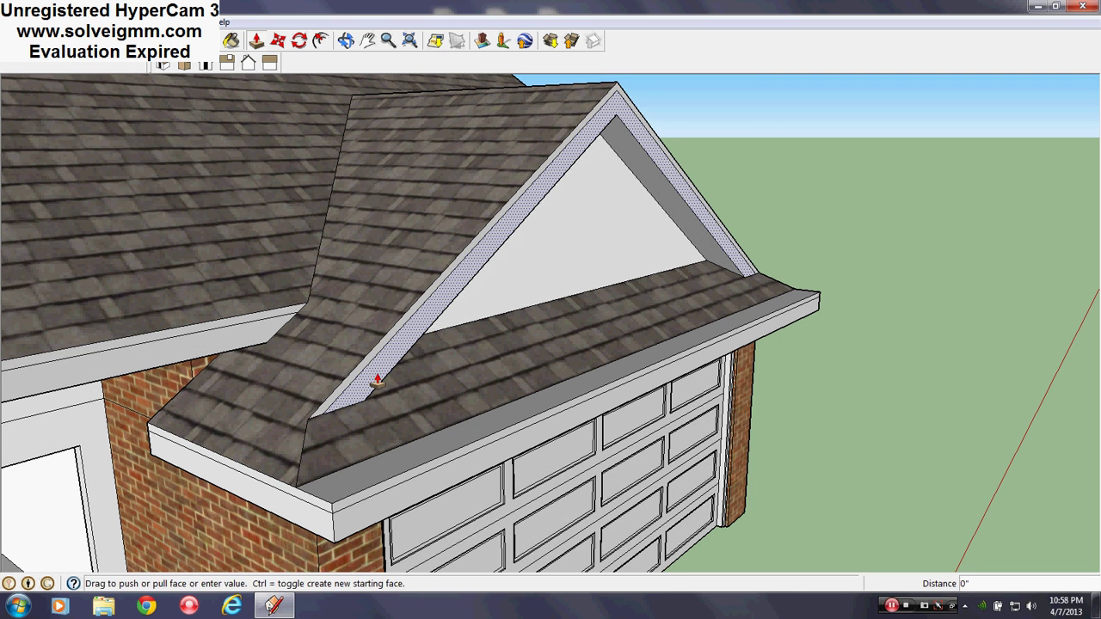
{"action": "key", "text": "Return"}
{"action": "left_click", "coordinate": [354, 387]}
{"action": "left_click", "coordinate": [353, 387]}
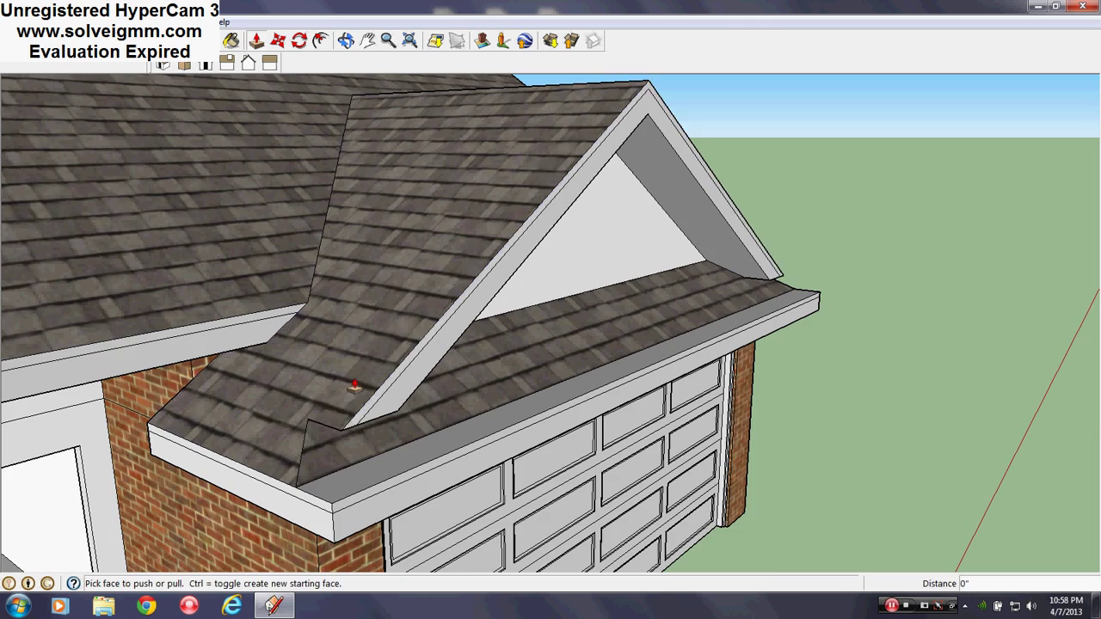
{"action": "middle_click_drag", "start_coordinate": [356, 387], "coordinate": [387, 388]}
{"action": "left_click", "coordinate": [479, 277]}
{"action": "left_click", "coordinate": [478, 277]}
Examine the extended roof overhang and gable above the garage door from the side, from below and from above.
{"action": "scroll", "coordinate": [457, 499], "scroll_direction": "up", "scroll_amount": 3}
{"action": "middle_click_drag", "start_coordinate": [457, 501], "coordinate": [825, 481]}
{"action": "scroll", "coordinate": [585, 368], "scroll_direction": "down", "scroll_amount": 2}
{"action": "middle_click_drag", "start_coordinate": [585, 367], "coordinate": [533, 381]}
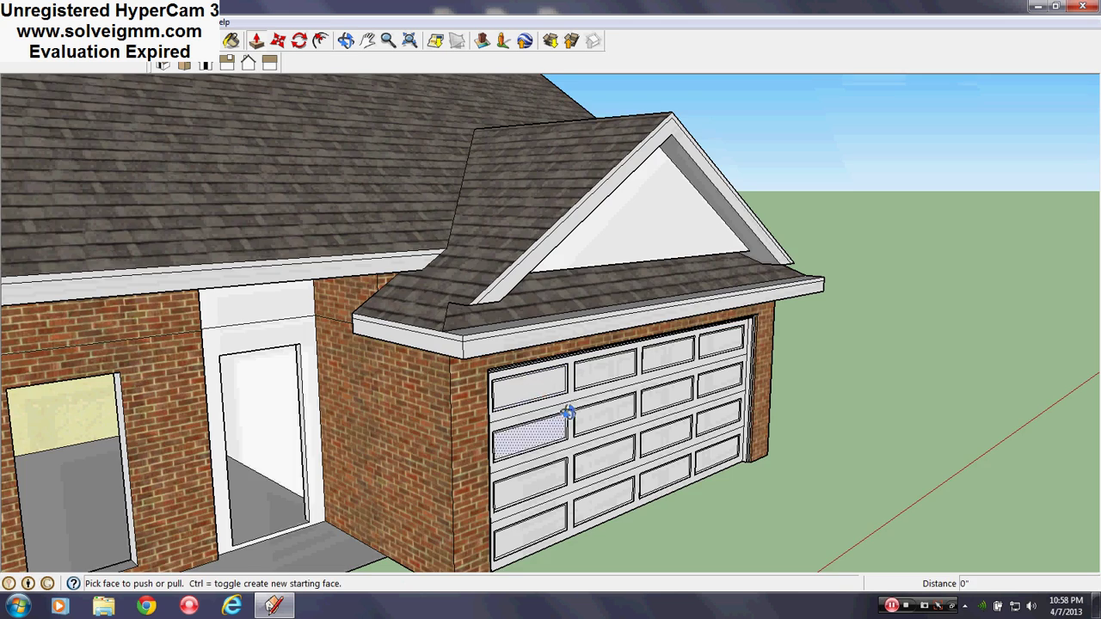
{"action": "middle_click_drag", "start_coordinate": [571, 413], "coordinate": [635, 386]}
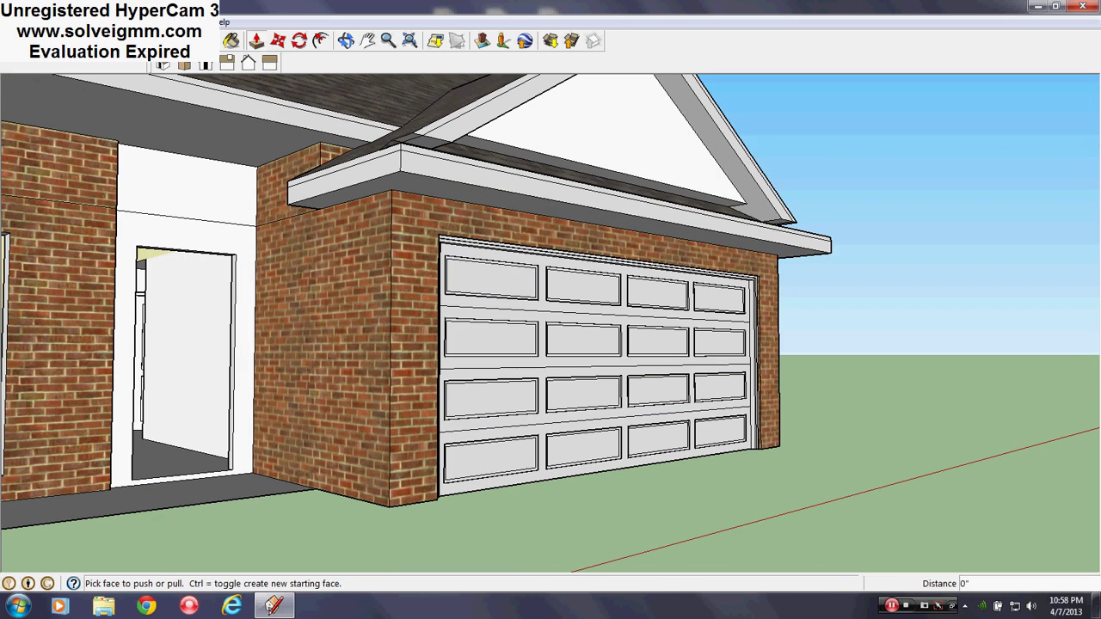
{"action": "middle_click_drag", "start_coordinate": [637, 314], "coordinate": [551, 464]}
{"action": "key", "text": "l"}
{"action": "scroll", "coordinate": [617, 215], "scroll_direction": "down", "scroll_amount": 3}
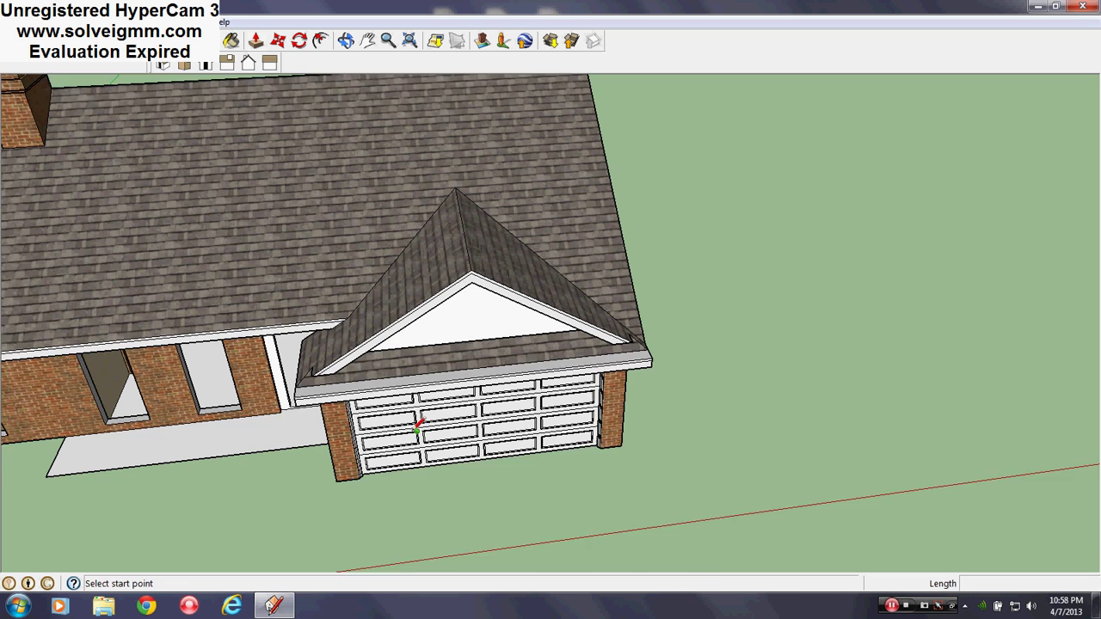
{"action": "middle_click_drag", "start_coordinate": [420, 423], "coordinate": [375, 475]}
Hide the Roof layer and close the layer list.
{"action": "left_click", "coordinate": [186, 21]}
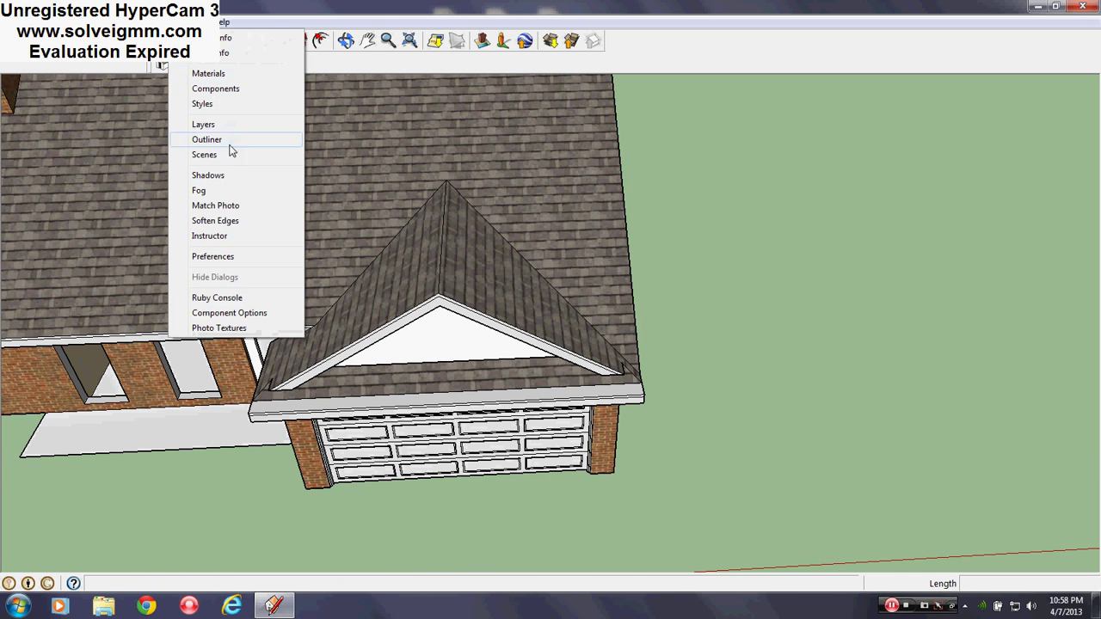
{"action": "left_click", "coordinate": [229, 123]}
{"action": "left_click", "coordinate": [360, 263]}
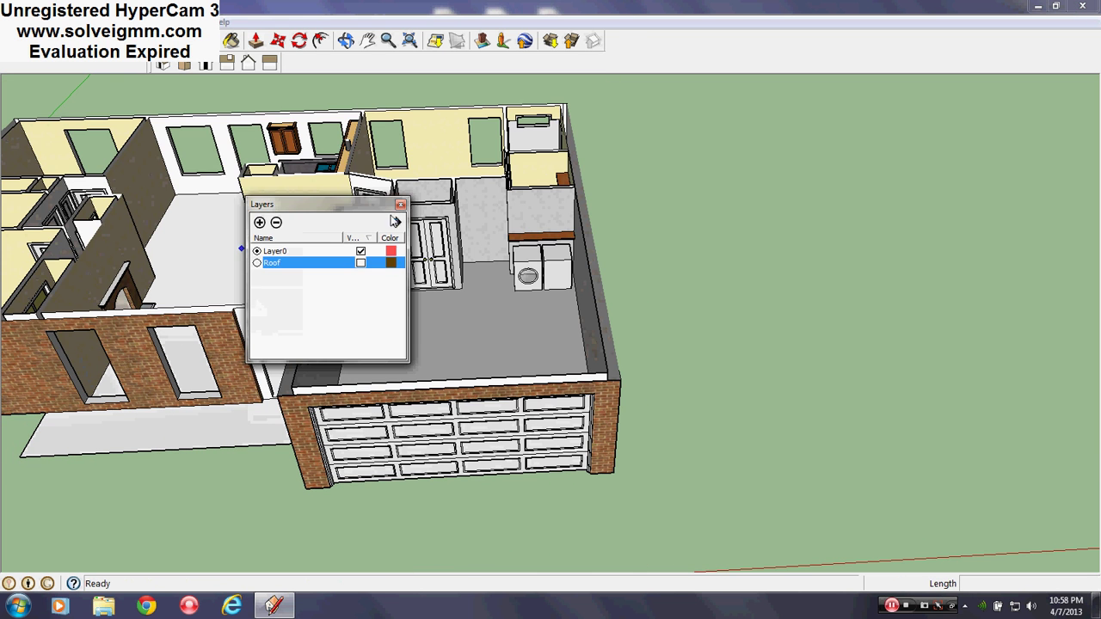
{"action": "left_click", "coordinate": [400, 204]}
Show the floor plan from the top in parallel projection, framed on the garage's front wall.
{"action": "left_click", "coordinate": [186, 66]}
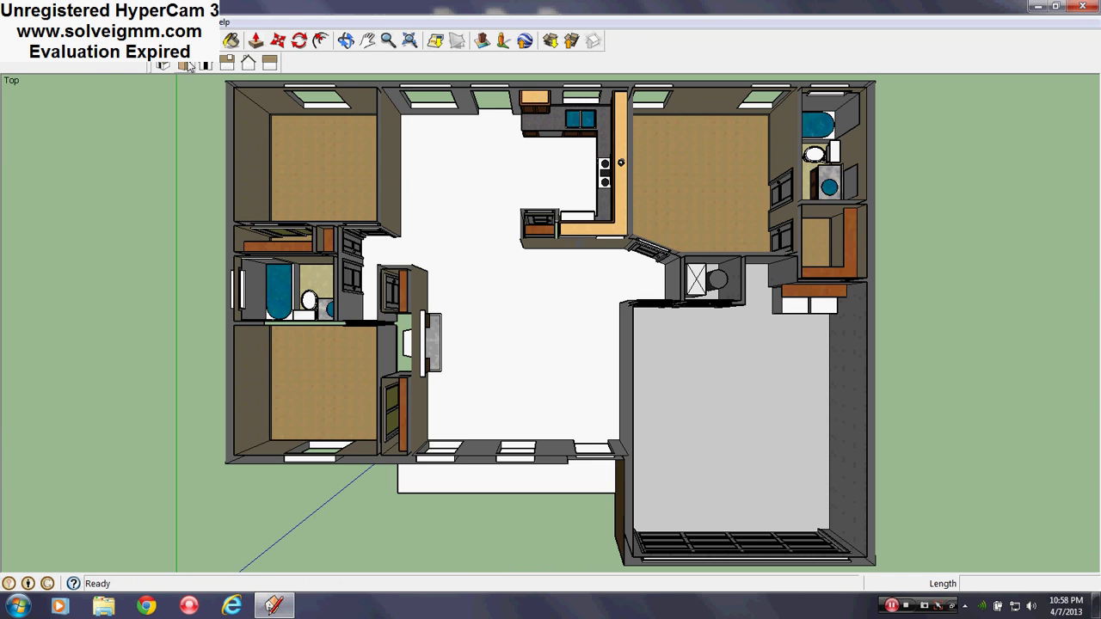
{"action": "scroll", "coordinate": [442, 209], "scroll_direction": "down", "scroll_amount": 3}
{"action": "scroll", "coordinate": [626, 329], "scroll_direction": "up", "scroll_amount": 5}
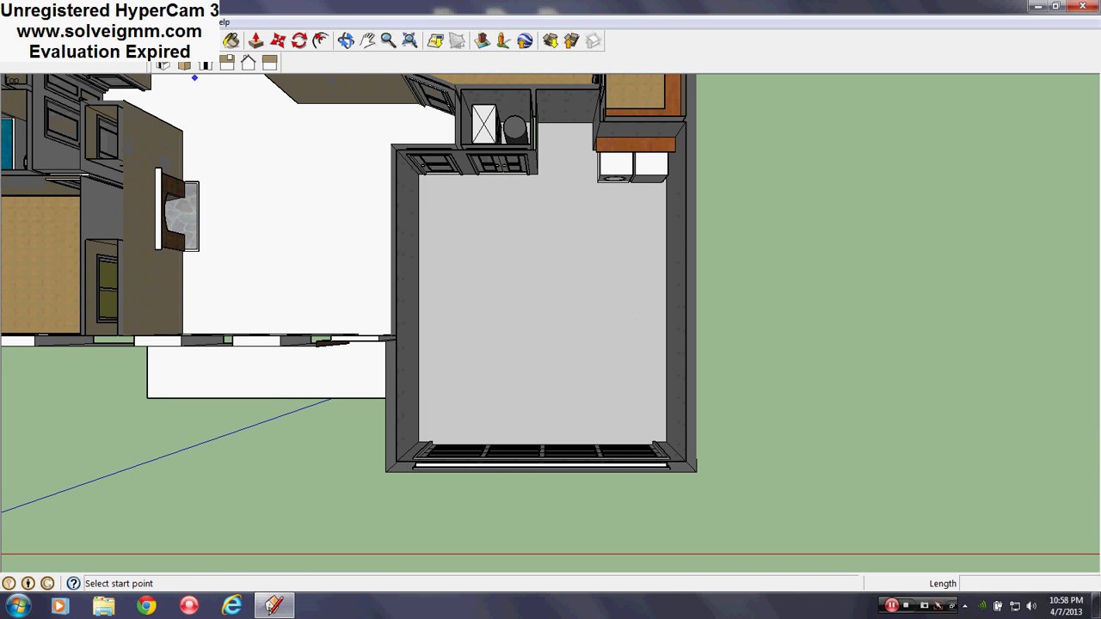
{"action": "left_click", "coordinate": [93, 21]}
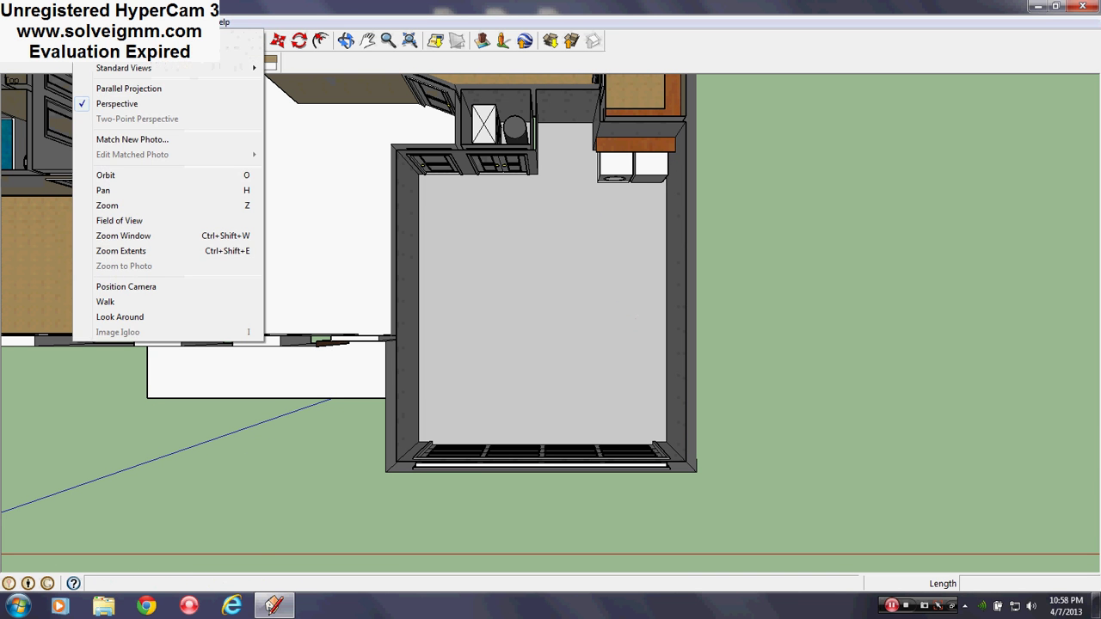
{"action": "left_click", "coordinate": [218, 89]}
{"action": "scroll", "coordinate": [635, 428], "scroll_direction": "down", "scroll_amount": 5}
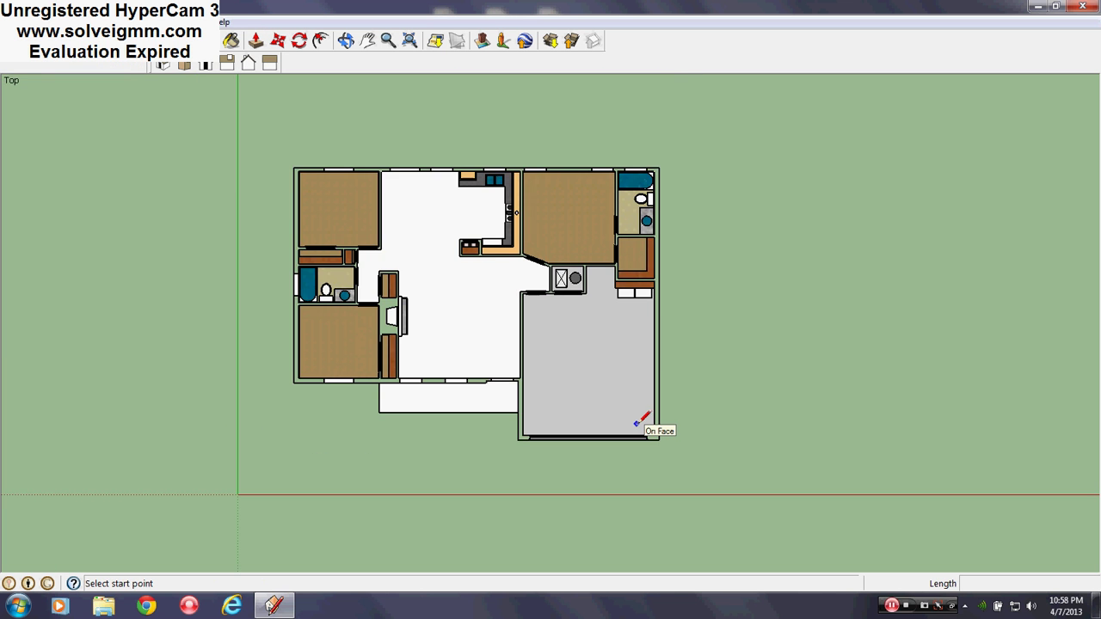
{"action": "scroll", "coordinate": [641, 426], "scroll_direction": "up", "scroll_amount": 6}
{"action": "scroll", "coordinate": [588, 440], "scroll_direction": "up", "scroll_amount": 2}
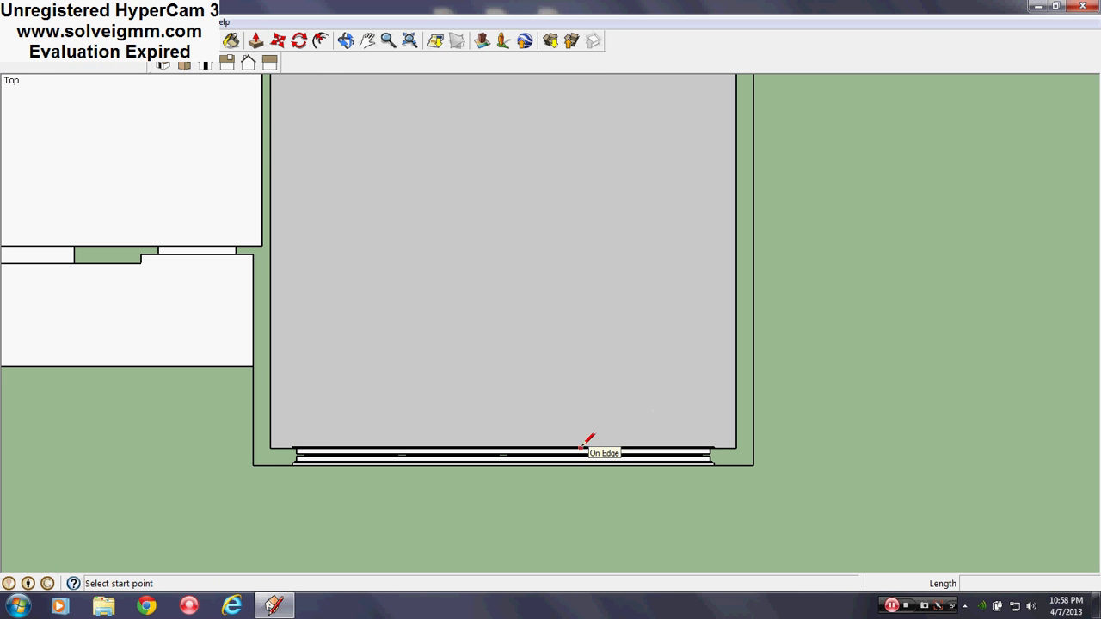
Select the garage's whole front wall with its door using a selection window, and return the view to perspective.
{"action": "key", "text": "space"}
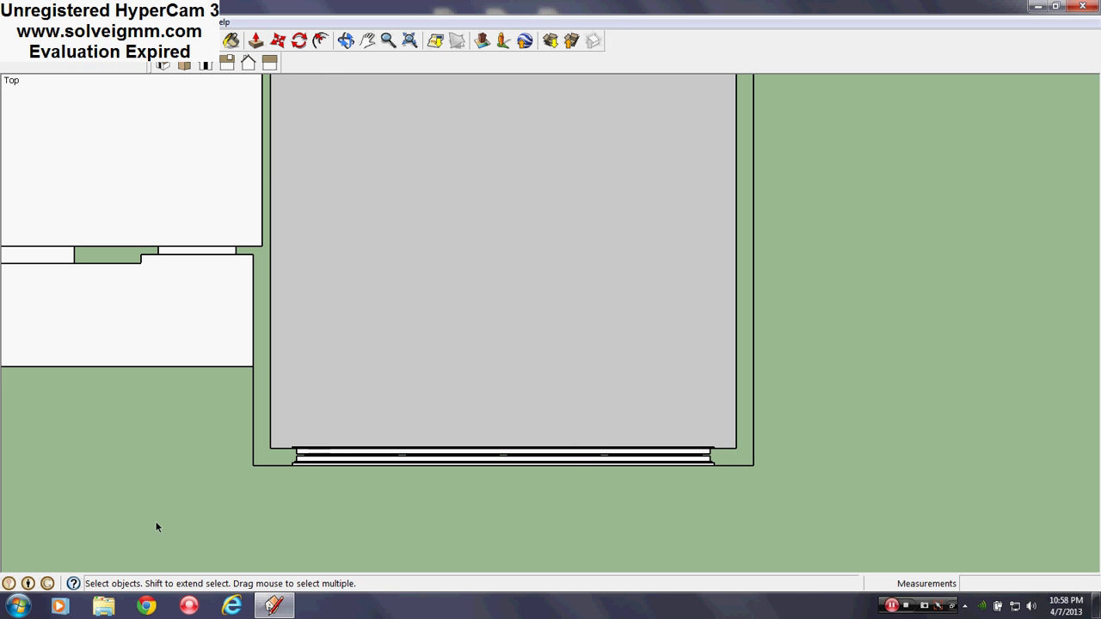
{"action": "left_click_drag", "start_coordinate": [160, 530], "coordinate": [917, 402]}
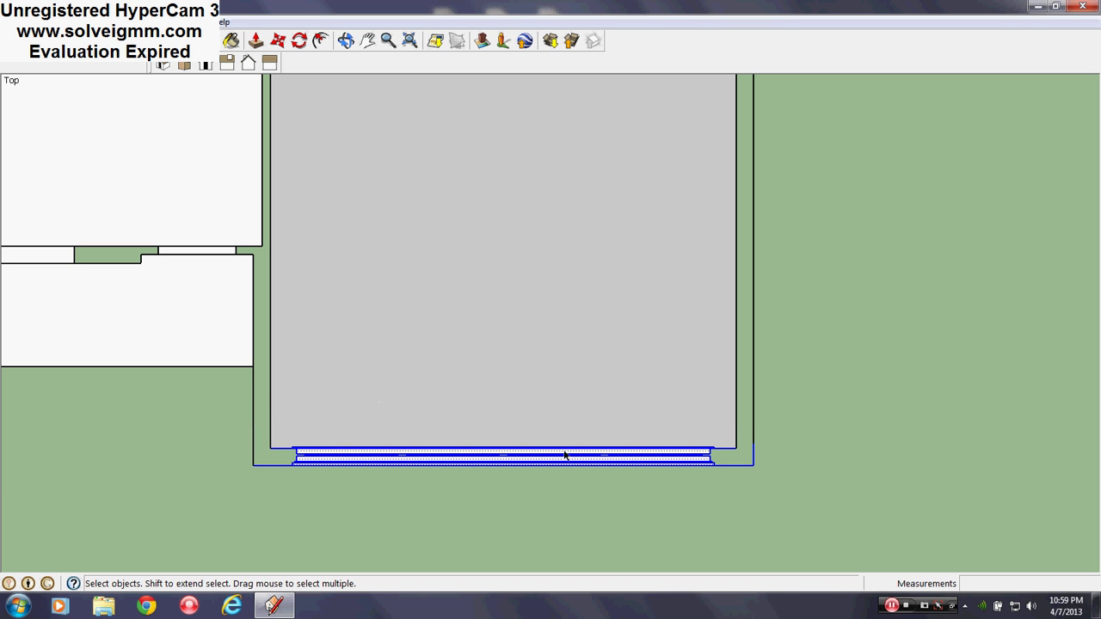
{"action": "left_click", "coordinate": [189, 22]}
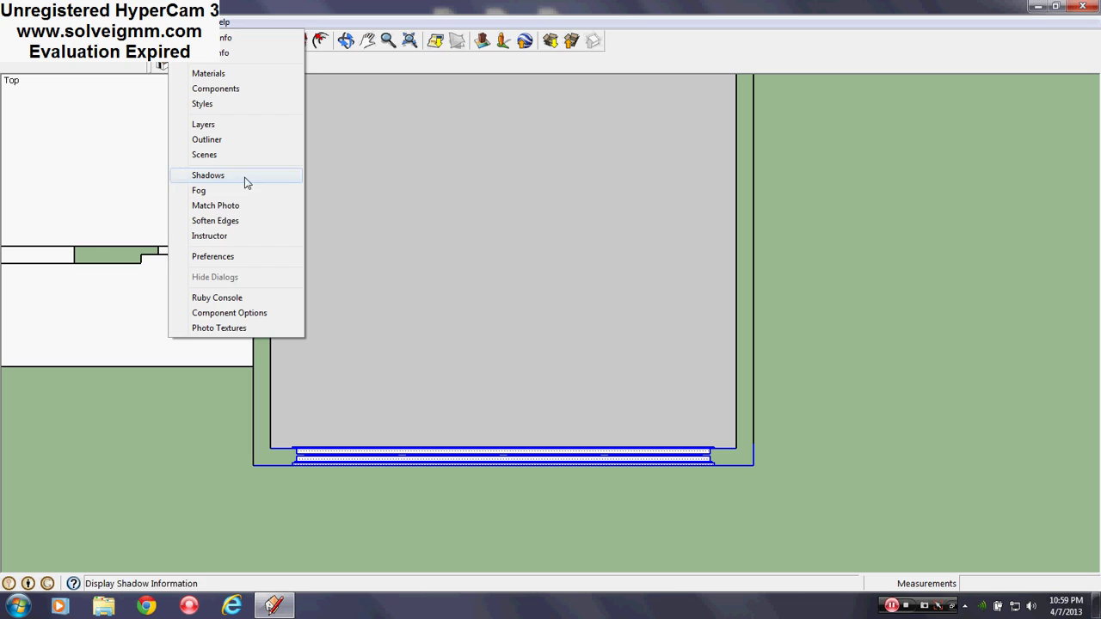
{"action": "mouse_move", "coordinate": [90, 22]}
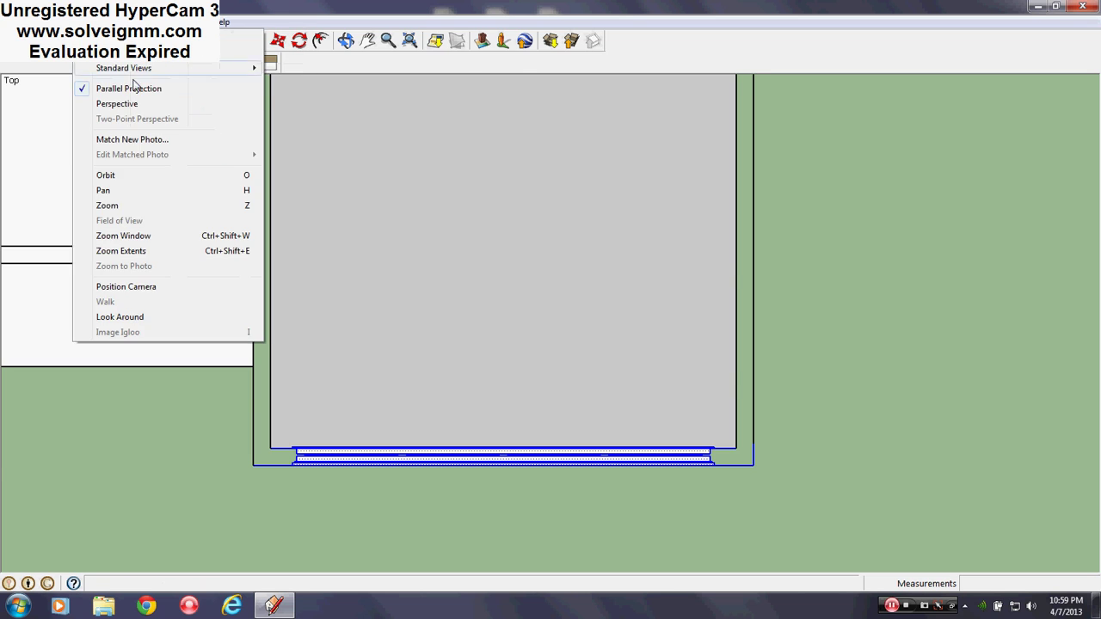
{"action": "left_click", "coordinate": [117, 103]}
{"action": "middle_click_drag", "start_coordinate": [513, 349], "coordinate": [275, 146]}
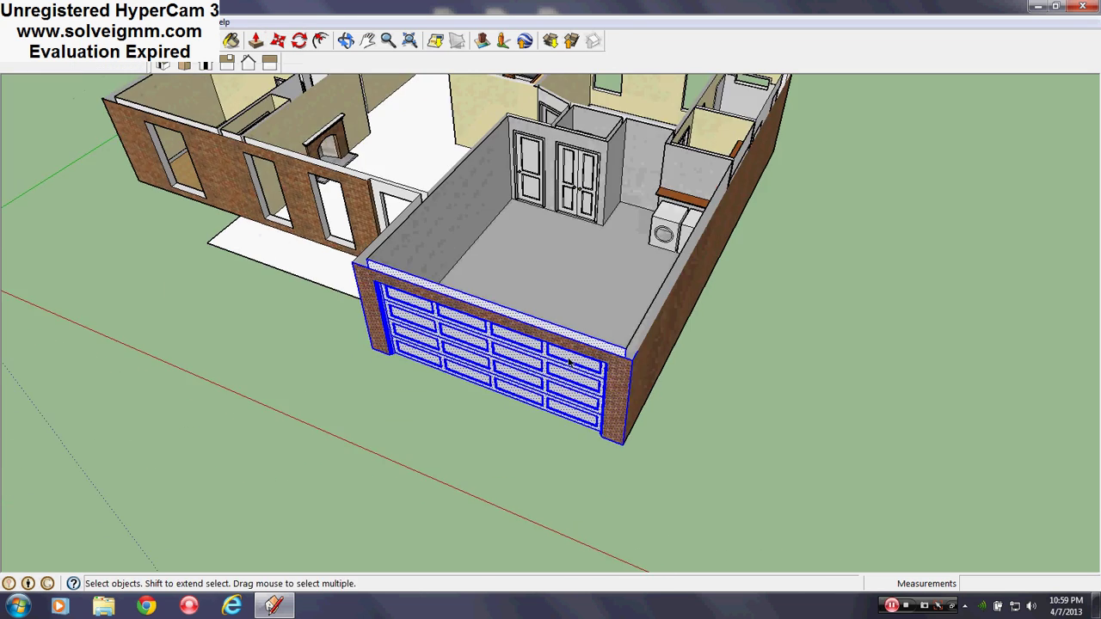
{"action": "scroll", "coordinate": [541, 339], "scroll_direction": "up", "scroll_amount": 3}
{"action": "middle_click_drag", "start_coordinate": [538, 332], "coordinate": [495, 293]}
{"action": "scroll", "coordinate": [522, 402], "scroll_direction": "down", "scroll_amount": 3}
{"action": "scroll", "coordinate": [568, 348], "scroll_direction": "up", "scroll_amount": 3}
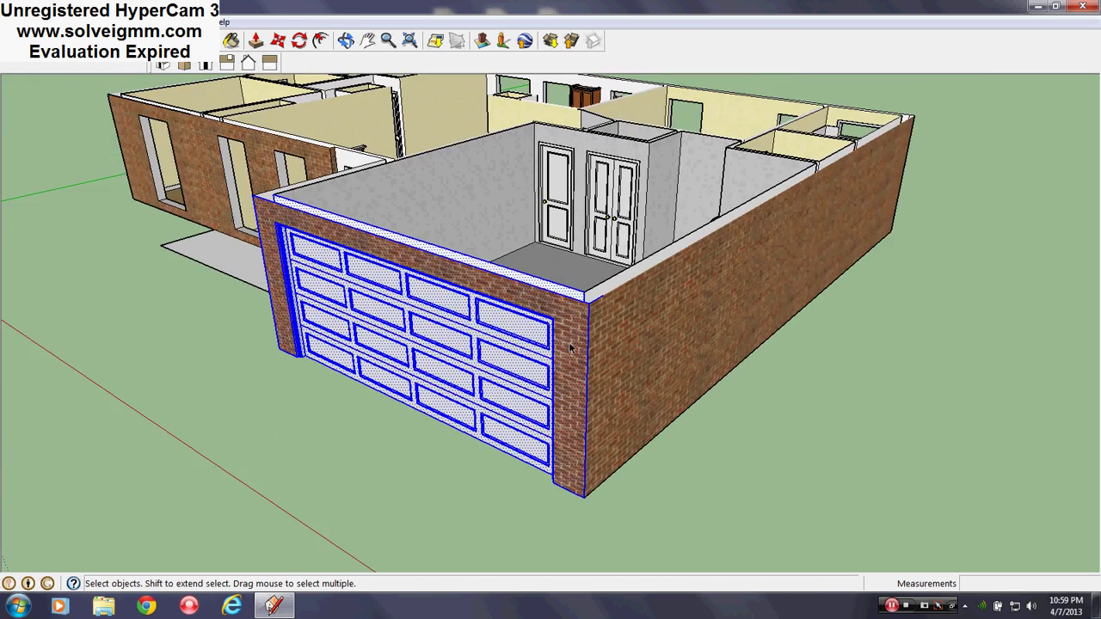
{"action": "middle_click_drag", "start_coordinate": [590, 423], "coordinate": [809, 366]}
{"action": "mouse_move", "coordinate": [550, 345]}
{"action": "middle_mouse_down"}
{"action": "mouse_move", "coordinate": [293, 405]}
{"action": "mouse_move", "coordinate": [673, 423]}
{"action": "mouse_move", "coordinate": [511, 422]}
{"action": "mouse_move", "coordinate": [585, 425]}
{"action": "mouse_move", "coordinate": [542, 424]}
{"action": "middle_mouse_up"}
Show the Roof layer to check the overhang above the selected garage front, and hide the layer again.
{"action": "left_click", "coordinate": [187, 21]}
{"action": "left_click", "coordinate": [207, 126]}
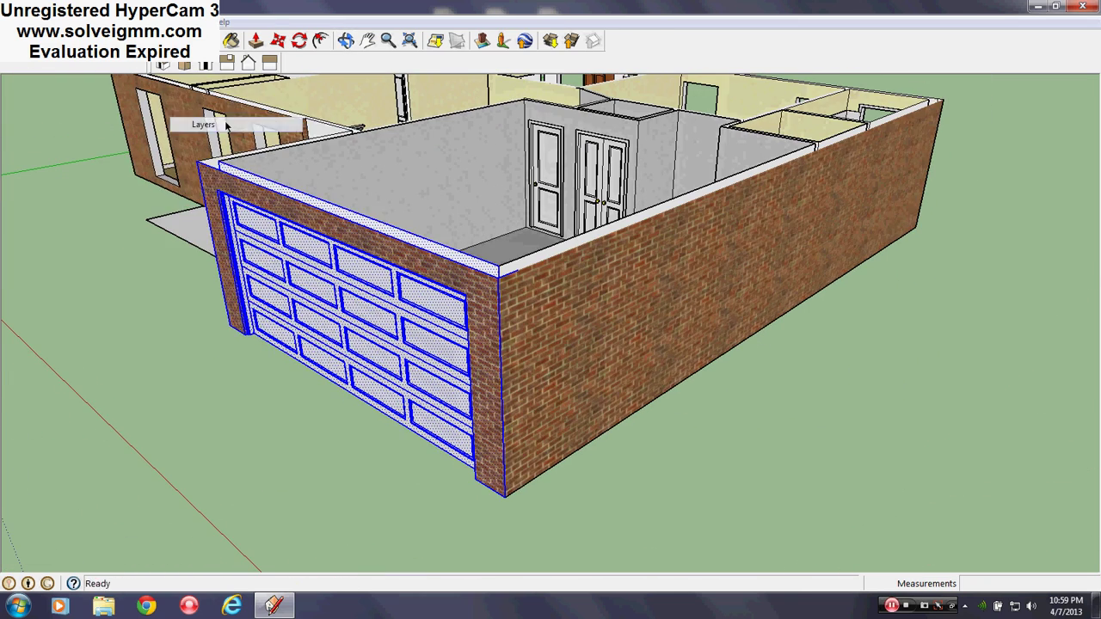
{"action": "left_click", "coordinate": [361, 263]}
{"action": "middle_click_drag", "start_coordinate": [535, 367], "coordinate": [633, 204]}
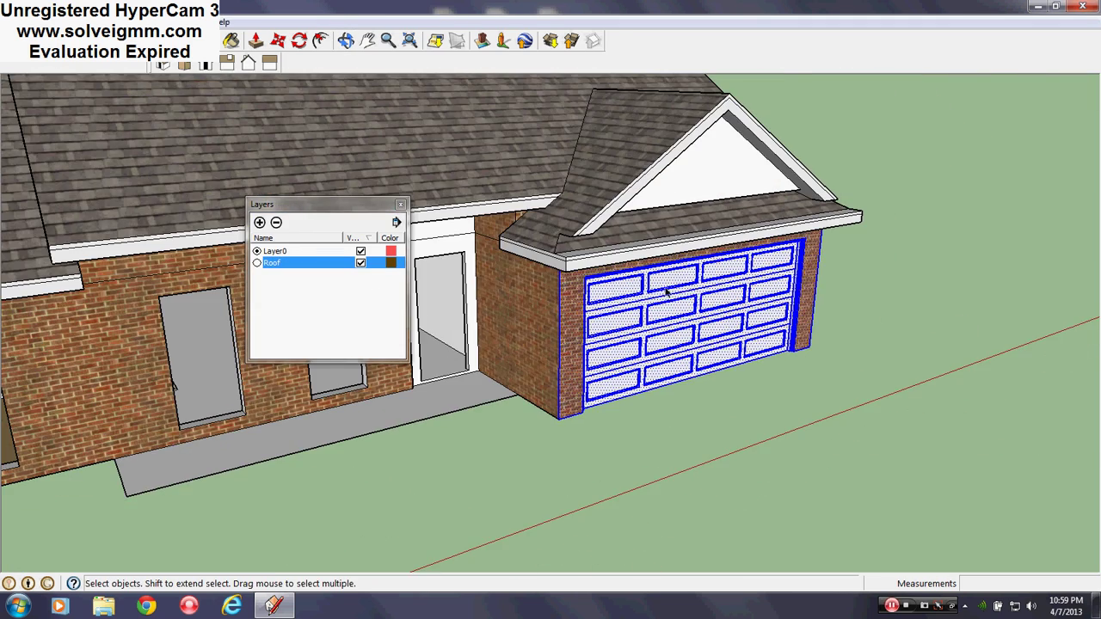
{"action": "middle_click_drag", "start_coordinate": [666, 289], "coordinate": [479, 346]}
{"action": "scroll", "coordinate": [810, 342], "scroll_direction": "down", "scroll_amount": 3}
{"action": "scroll", "coordinate": [502, 256], "scroll_direction": "up", "scroll_amount": 3}
{"action": "scroll", "coordinate": [690, 432], "scroll_direction": "up", "scroll_amount": 2}
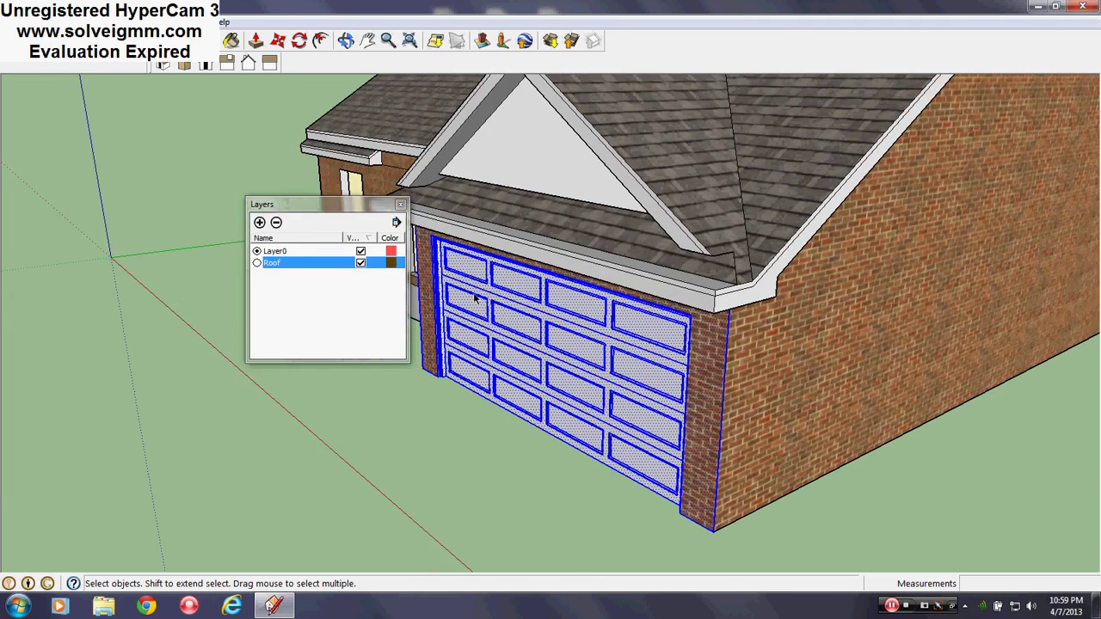
{"action": "left_click", "coordinate": [361, 264]}
{"action": "left_click", "coordinate": [400, 204]}
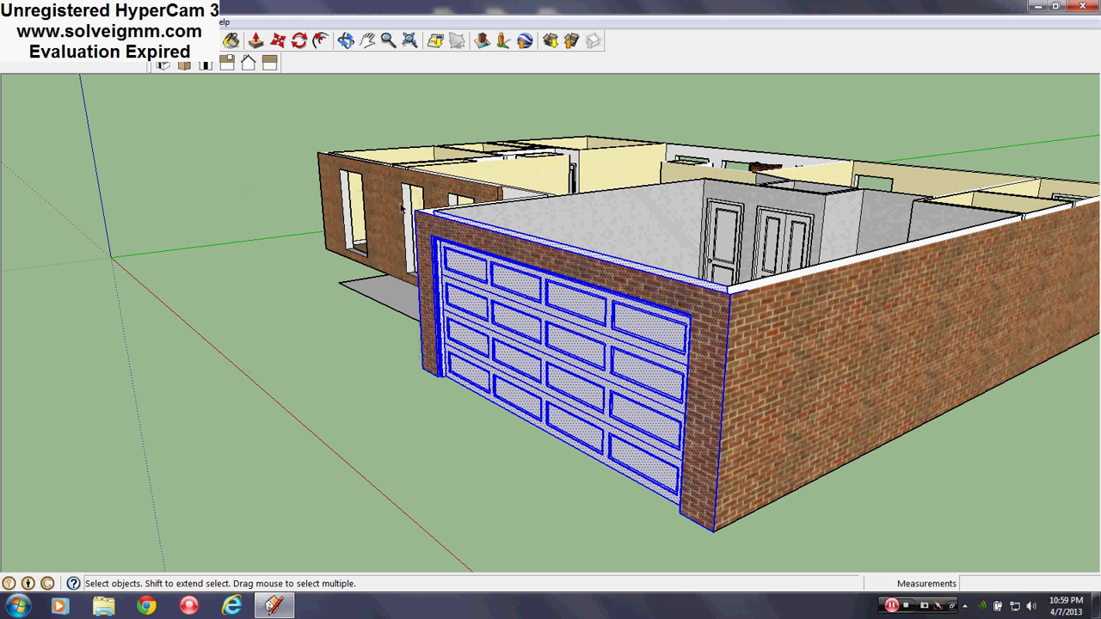
Move the selected garage front wall and door outward 11 inches along the green axis, and clear the selection.
{"action": "left_click", "coordinate": [277, 42]}
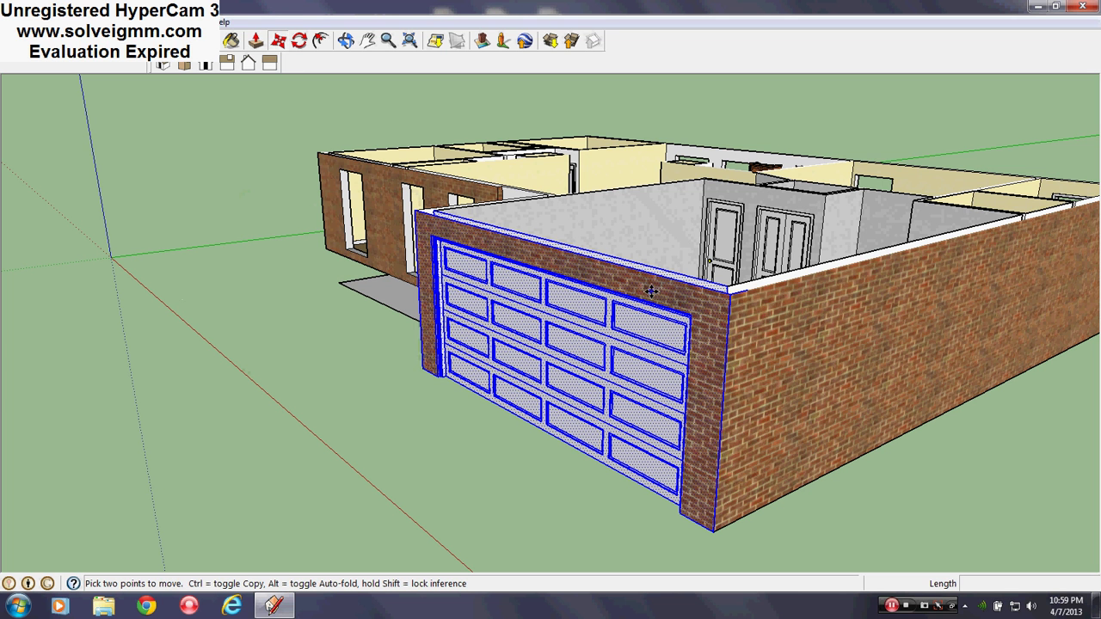
{"action": "left_click", "coordinate": [654, 287]}
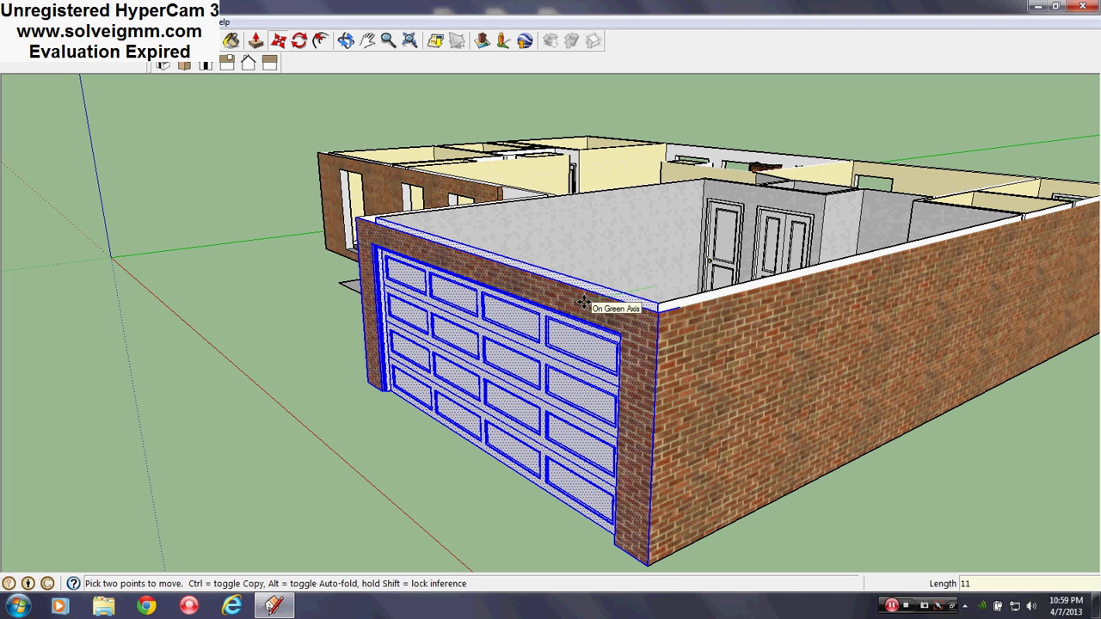
{"action": "type", "text": "11"}
{"action": "key", "text": "Return"}
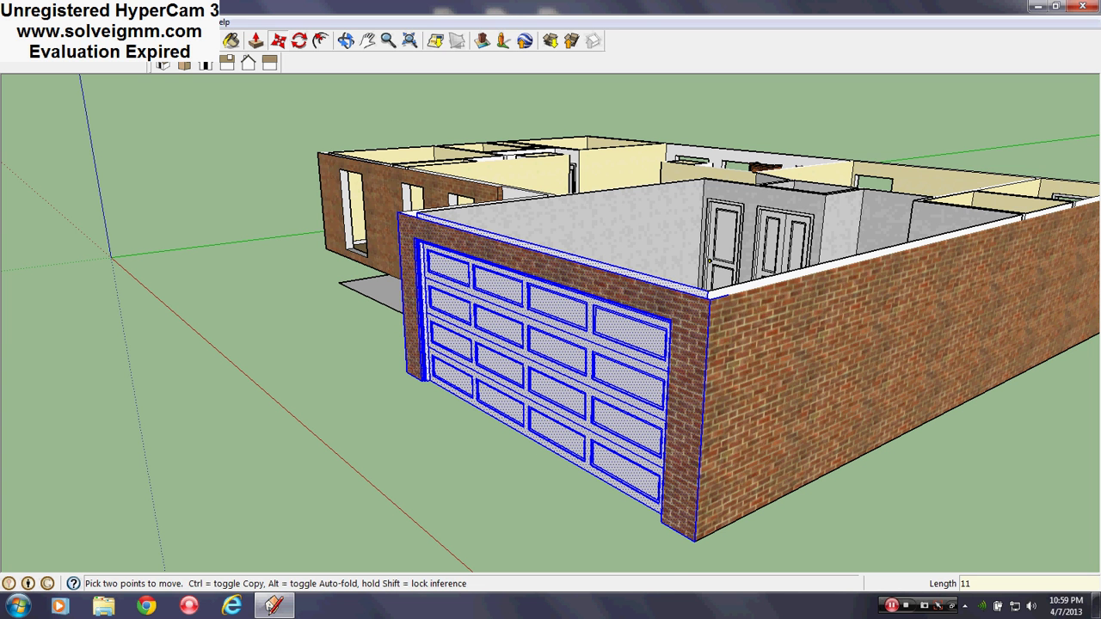
{"action": "key", "text": "l"}
{"action": "key", "text": "ctrl+t"}
{"action": "scroll", "coordinate": [732, 369], "scroll_direction": "up", "scroll_amount": 1}
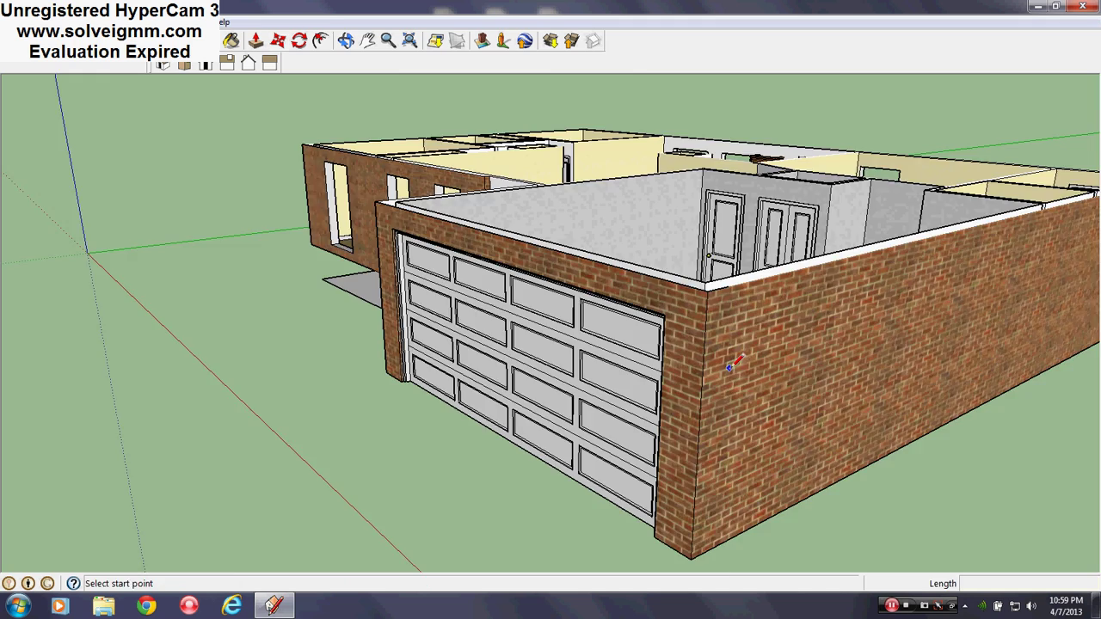
Examine the lengthened garage interior from several sides, including the door wall, inner doors and the washer and dryer corner.
{"action": "middle_click_drag", "start_coordinate": [734, 368], "coordinate": [16, 516]}
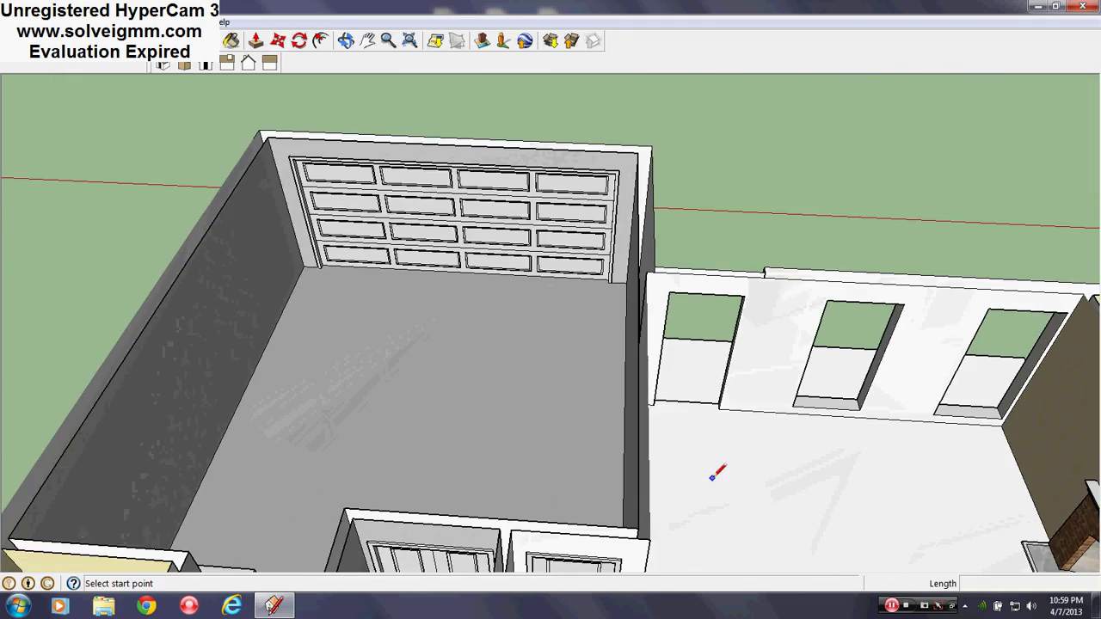
{"action": "middle_click_drag", "start_coordinate": [714, 479], "coordinate": [510, 478]}
{"action": "middle_click_drag", "start_coordinate": [415, 255], "coordinate": [462, 138]}
{"action": "scroll", "coordinate": [463, 140], "scroll_direction": "up", "scroll_amount": 2}
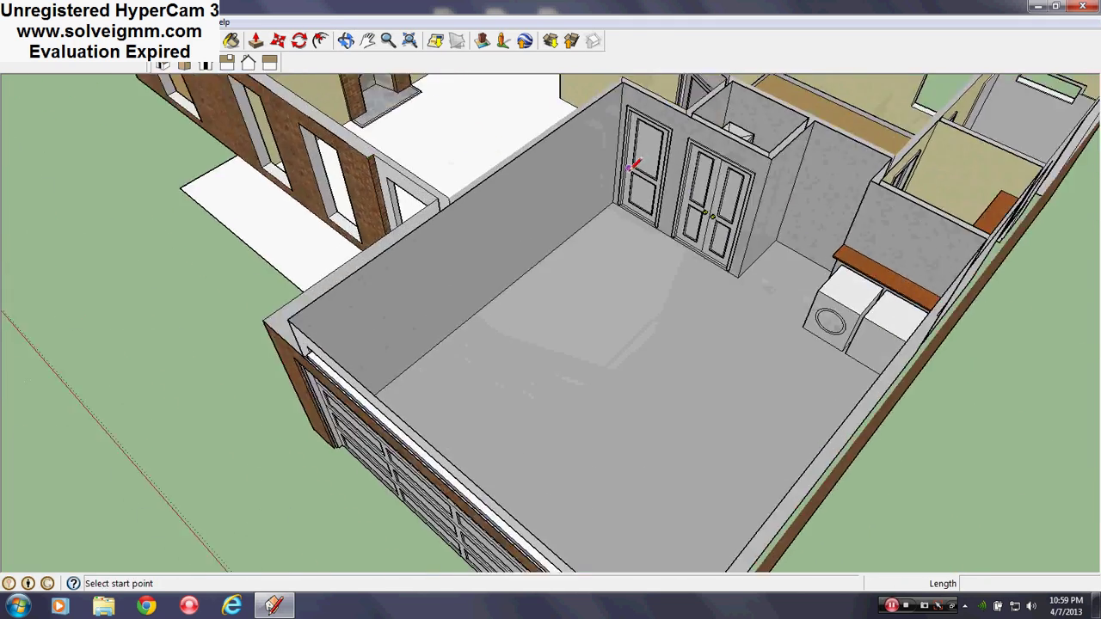
{"action": "middle_click_drag", "start_coordinate": [634, 164], "coordinate": [319, 215]}
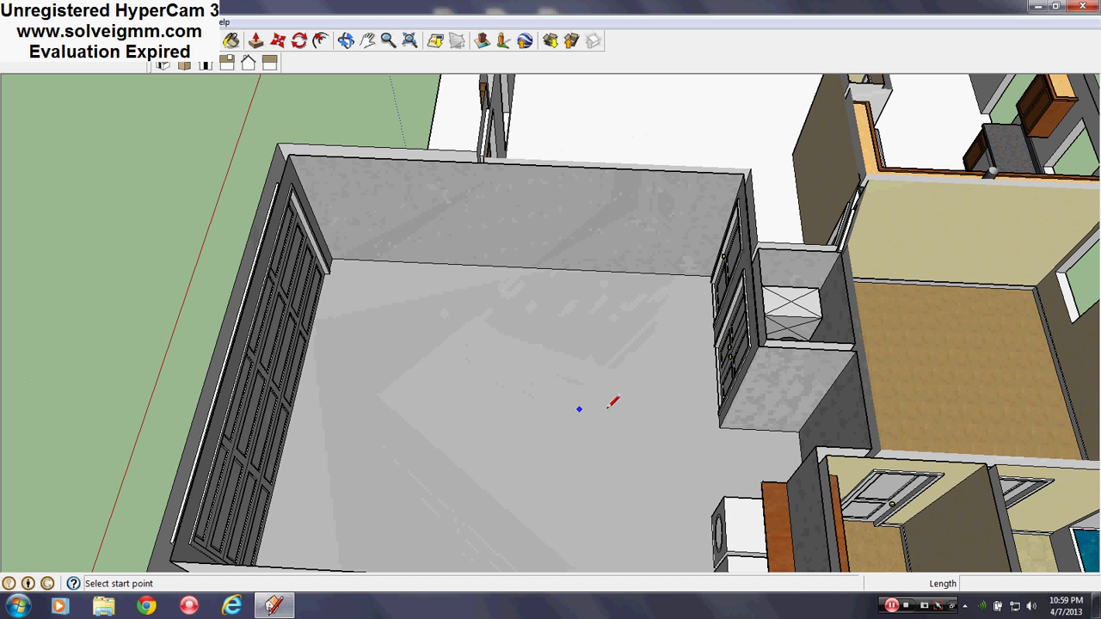
{"action": "middle_click_drag", "start_coordinate": [381, 356], "coordinate": [947, 318]}
{"action": "scroll", "coordinate": [597, 408], "scroll_direction": "down", "scroll_amount": 1}
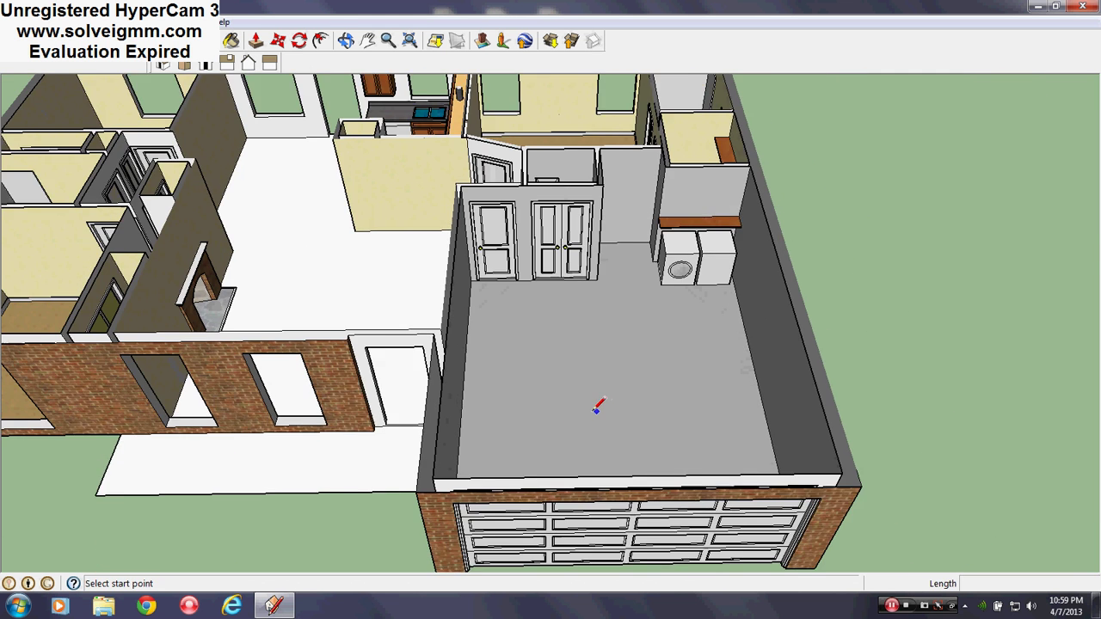
{"action": "middle_click_drag", "start_coordinate": [597, 408], "coordinate": [542, 437]}
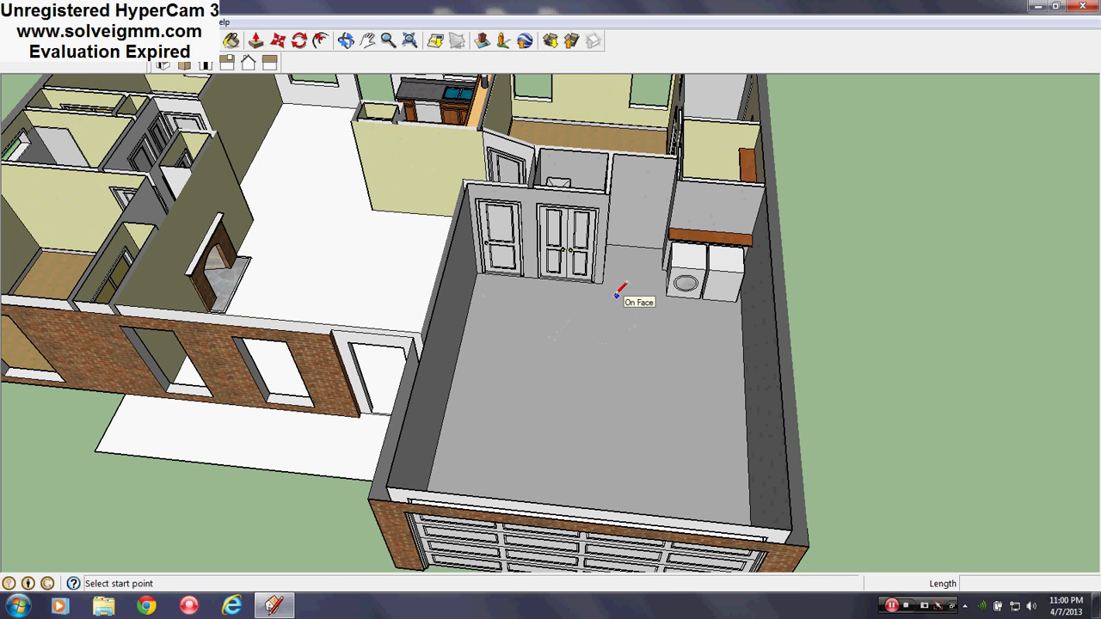
{"action": "middle_click_drag", "start_coordinate": [616, 295], "coordinate": [418, 315]}
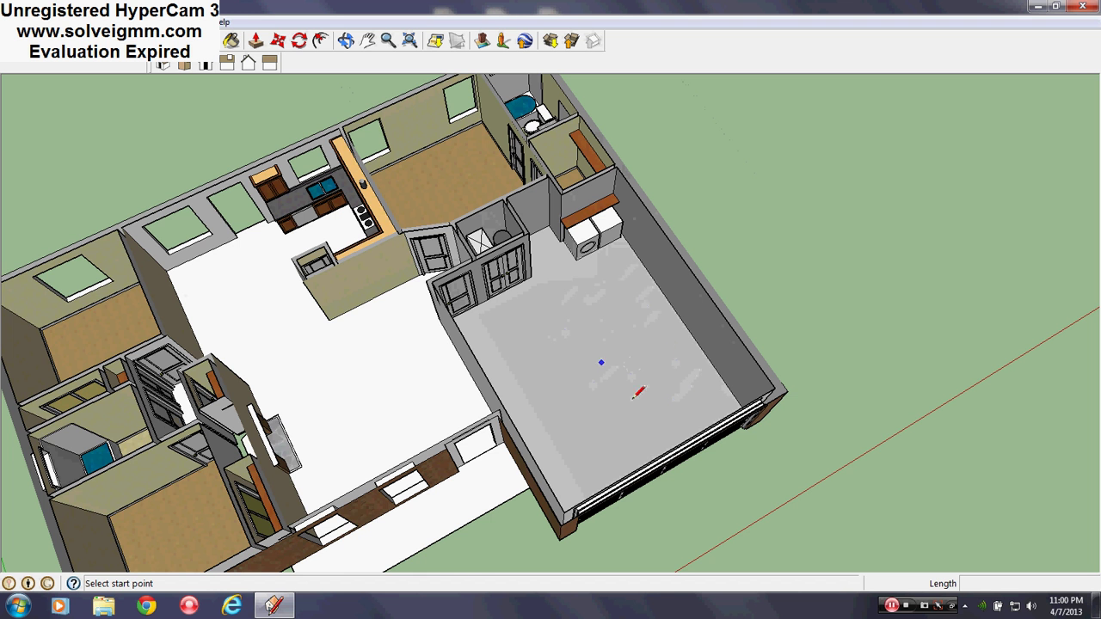
{"action": "scroll", "coordinate": [597, 247], "scroll_direction": "up", "scroll_amount": 3}
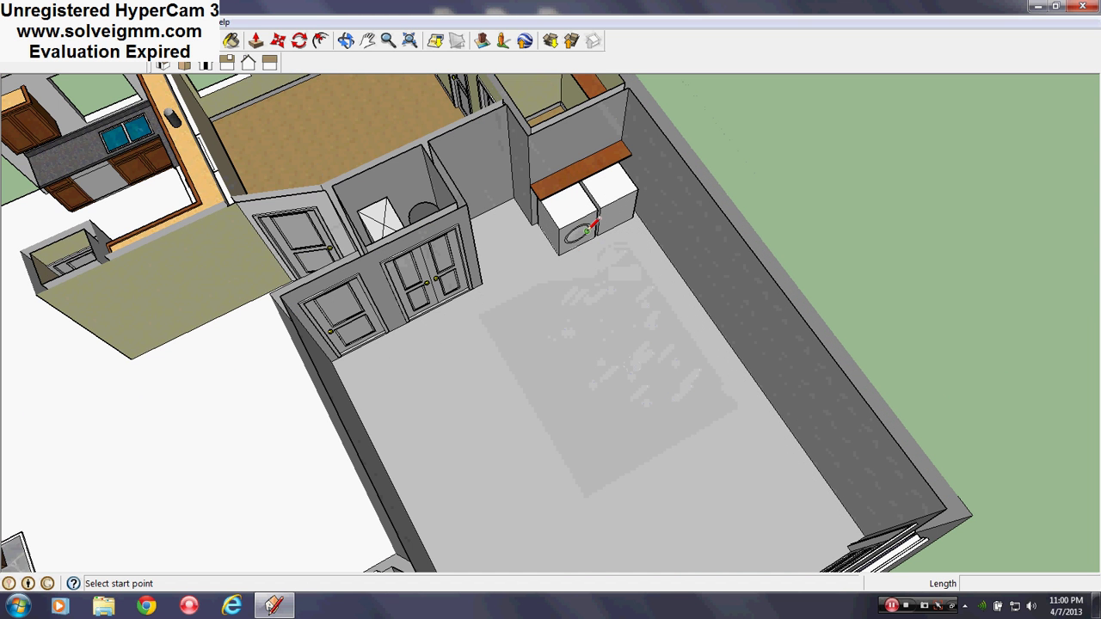
{"action": "scroll", "coordinate": [571, 295], "scroll_direction": "up", "scroll_amount": 5}
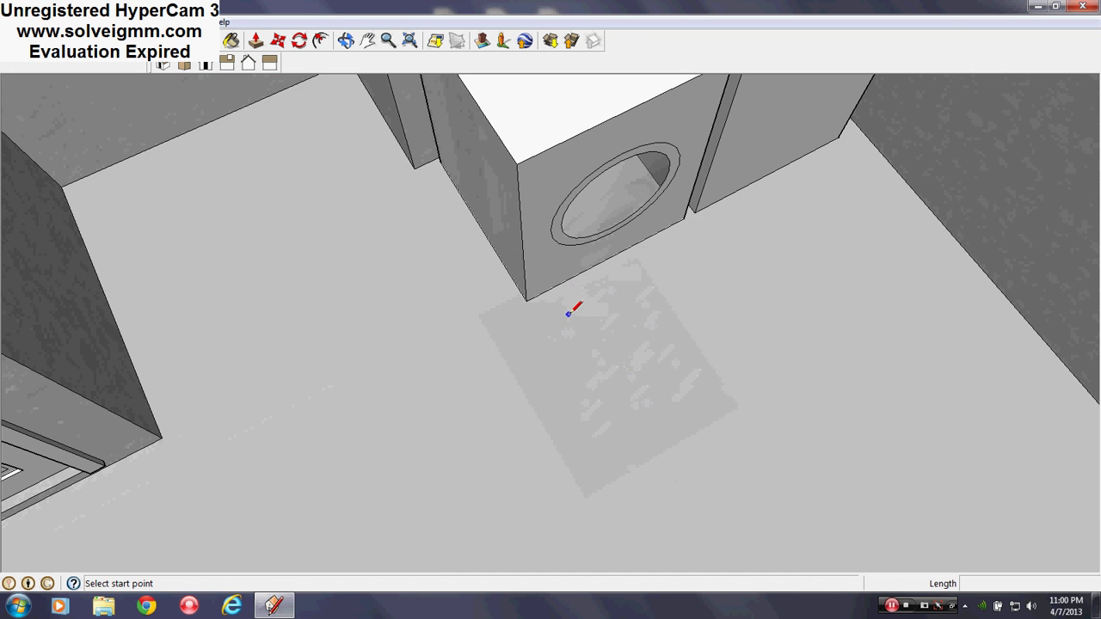
{"action": "middle_click_drag", "start_coordinate": [569, 311], "coordinate": [438, 209]}
{"action": "scroll", "coordinate": [553, 209], "scroll_direction": "down", "scroll_amount": 2}
{"action": "scroll", "coordinate": [676, 253], "scroll_direction": "down", "scroll_amount": 3}
{"action": "scroll", "coordinate": [618, 288], "scroll_direction": "down", "scroll_amount": 3}
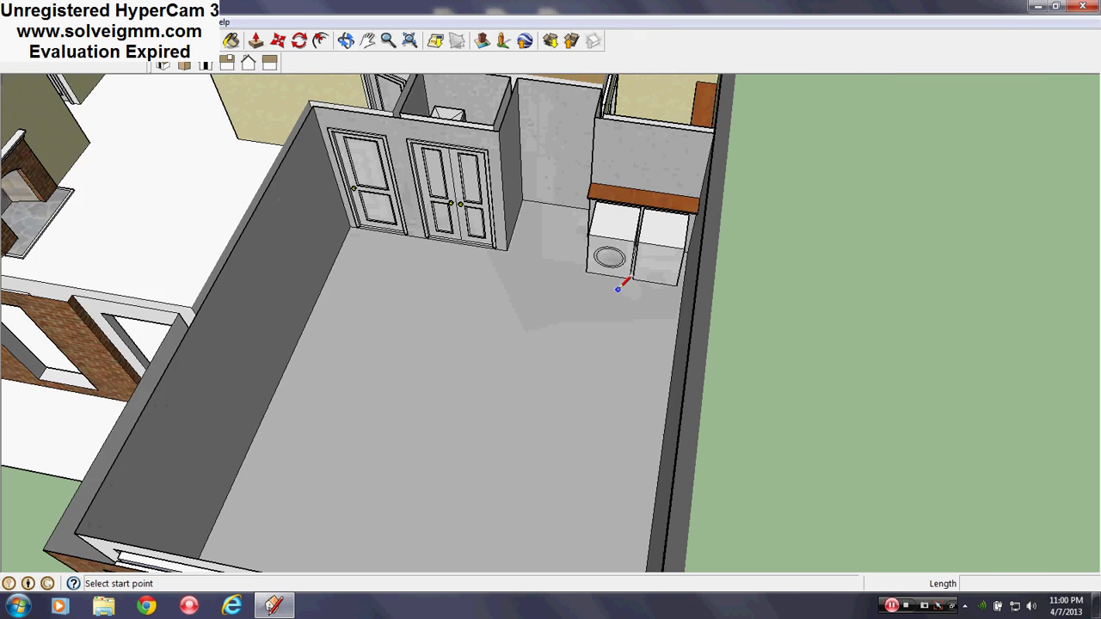
Make the Roof layer visible so the roof above the lengthened garage front is shown.
{"action": "scroll", "coordinate": [618, 289], "scroll_direction": "down", "scroll_amount": 2}
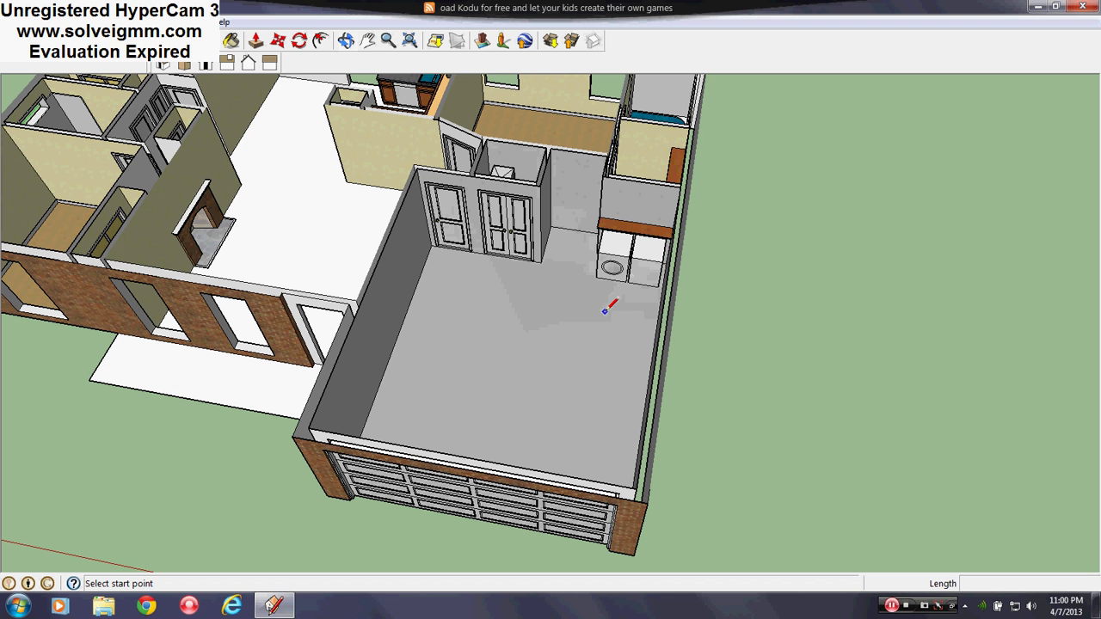
{"action": "left_click", "coordinate": [181, 21]}
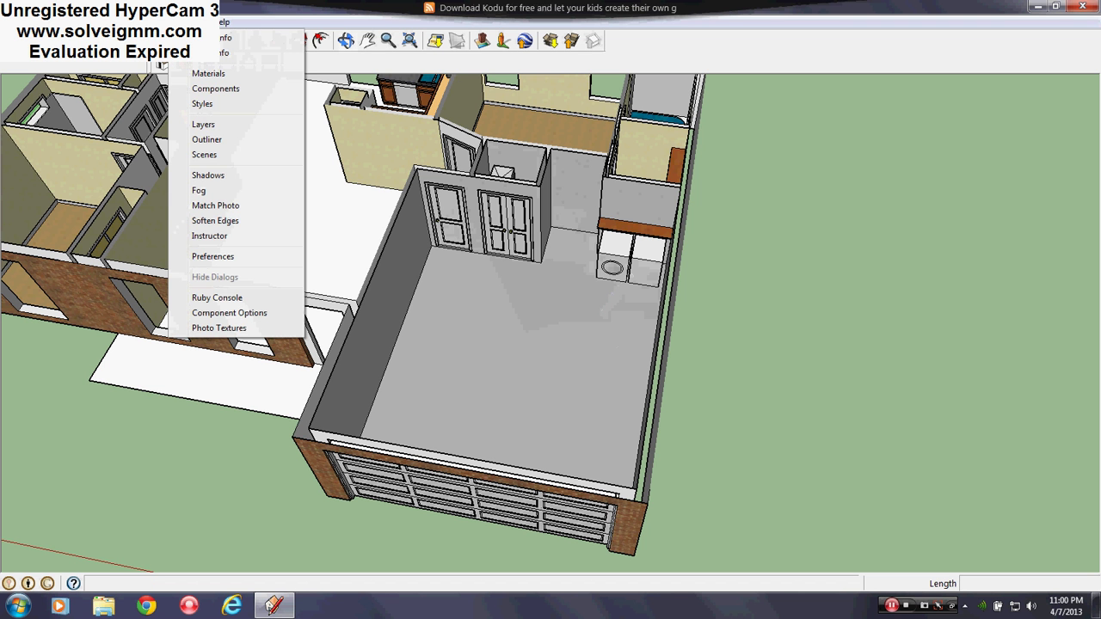
{"action": "left_click", "coordinate": [216, 117]}
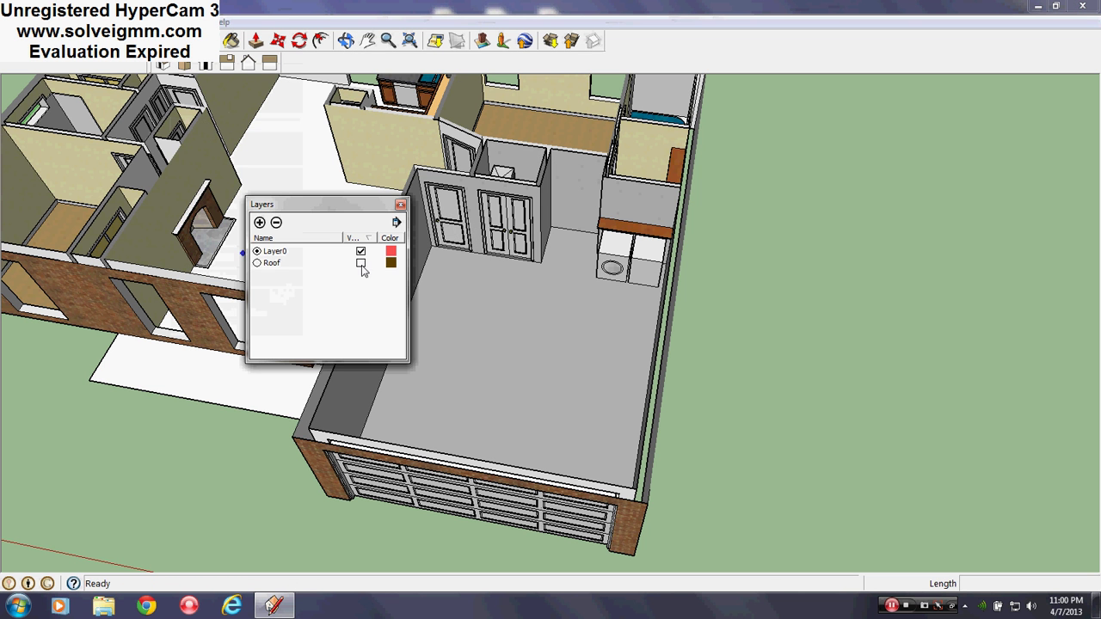
{"action": "left_click", "coordinate": [361, 263]}
{"action": "left_click", "coordinate": [402, 204]}
{"action": "middle_click_drag", "start_coordinate": [423, 295], "coordinate": [366, 271]}
Set Roof as the active layer and close the layer list.
{"action": "left_click", "coordinate": [180, 22]}
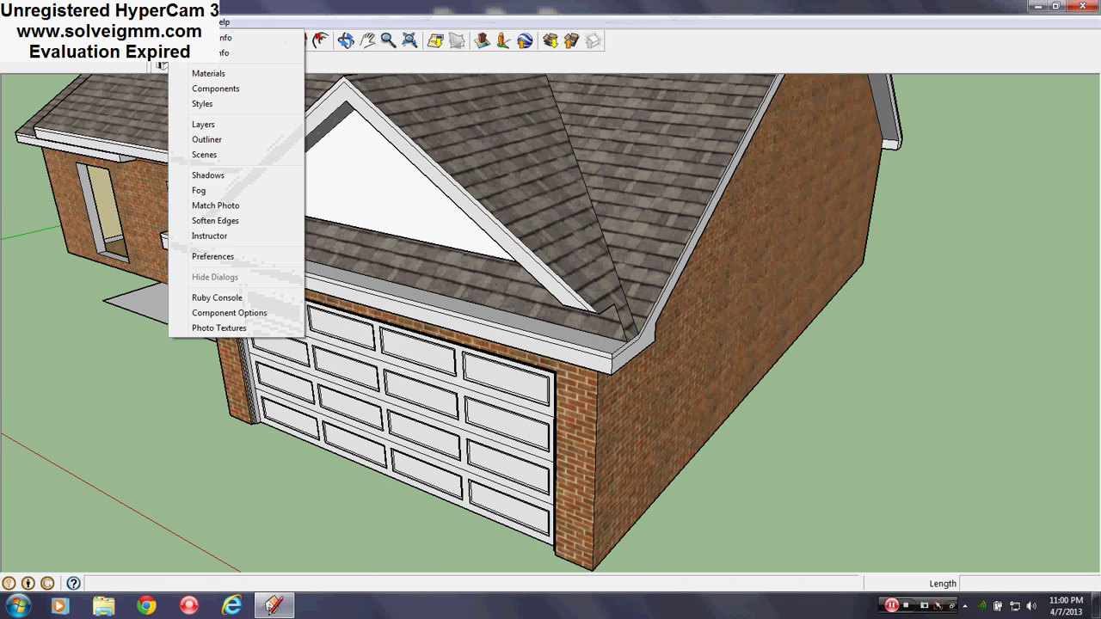
{"action": "left_click", "coordinate": [222, 123]}
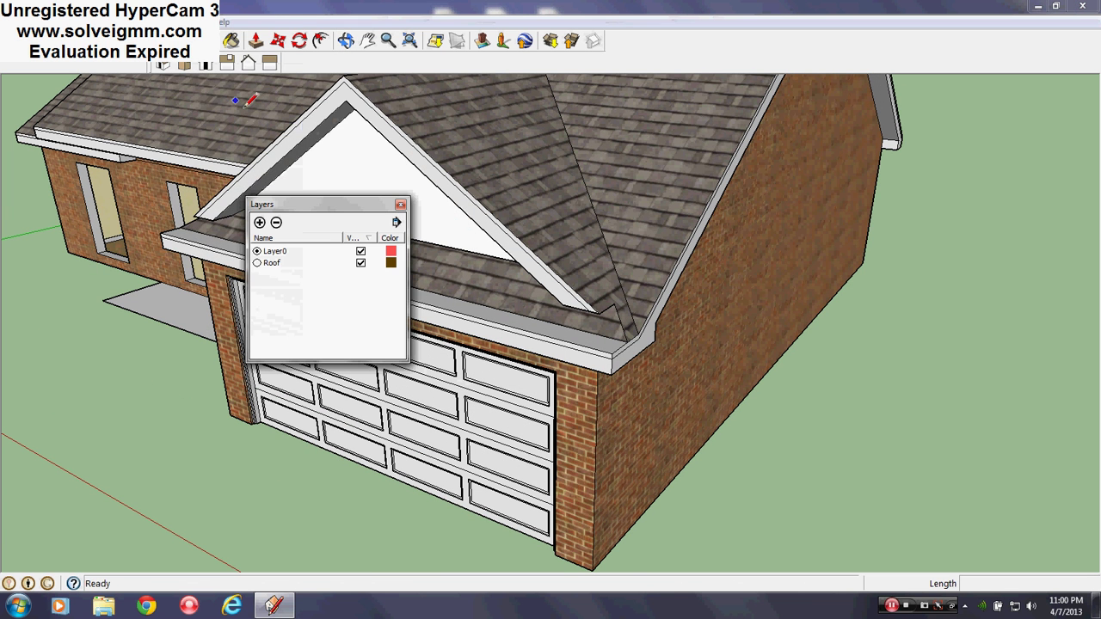
{"action": "left_click", "coordinate": [180, 22]}
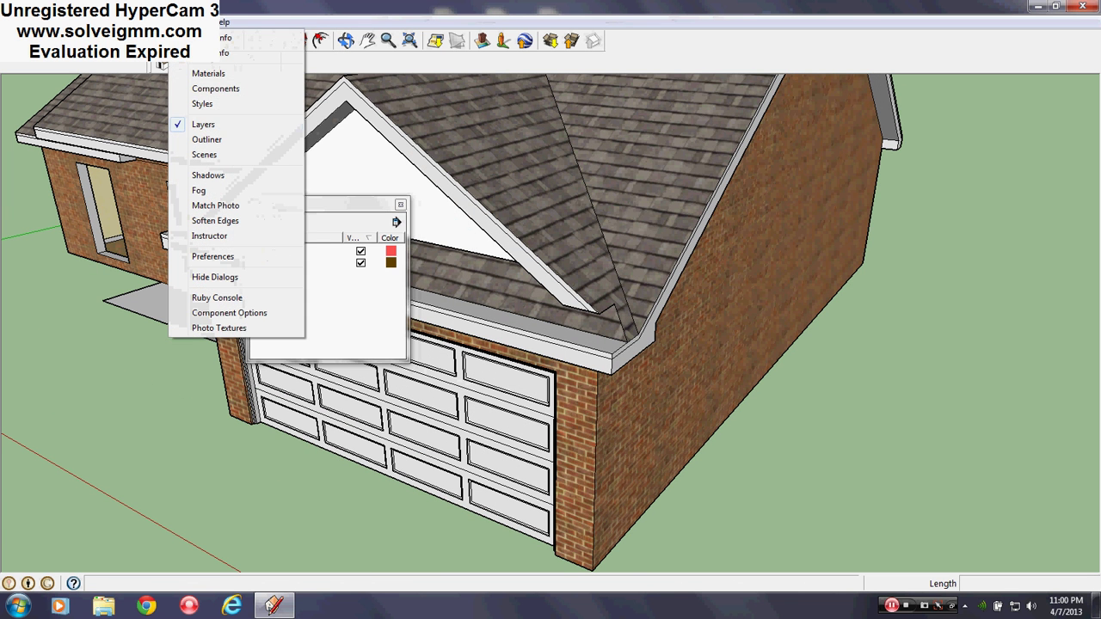
{"action": "left_click", "coordinate": [220, 125]}
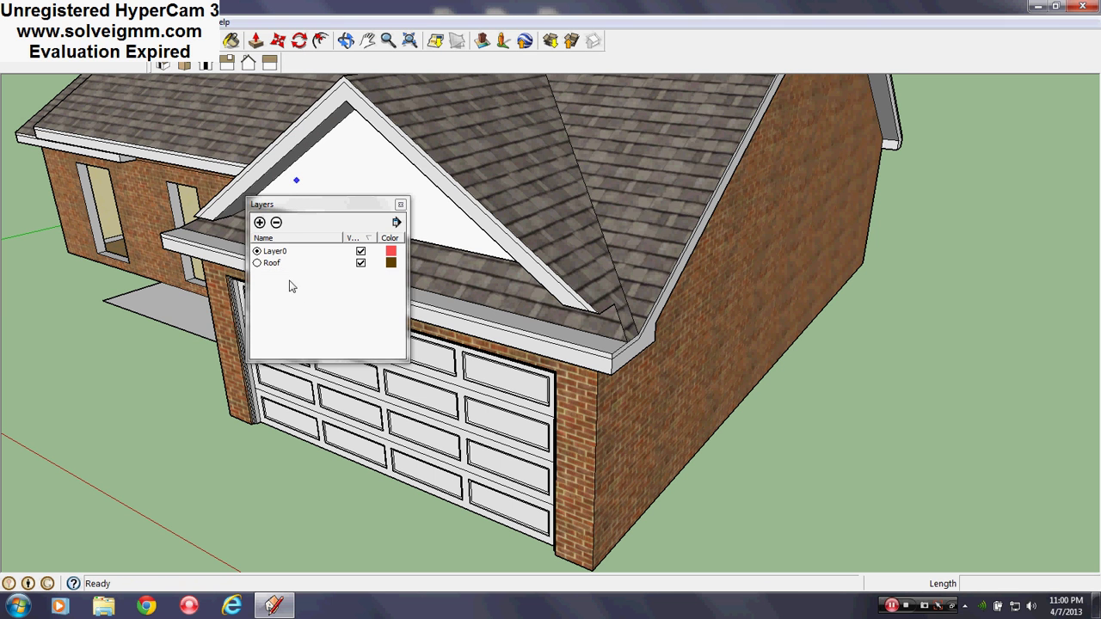
{"action": "left_click", "coordinate": [257, 263]}
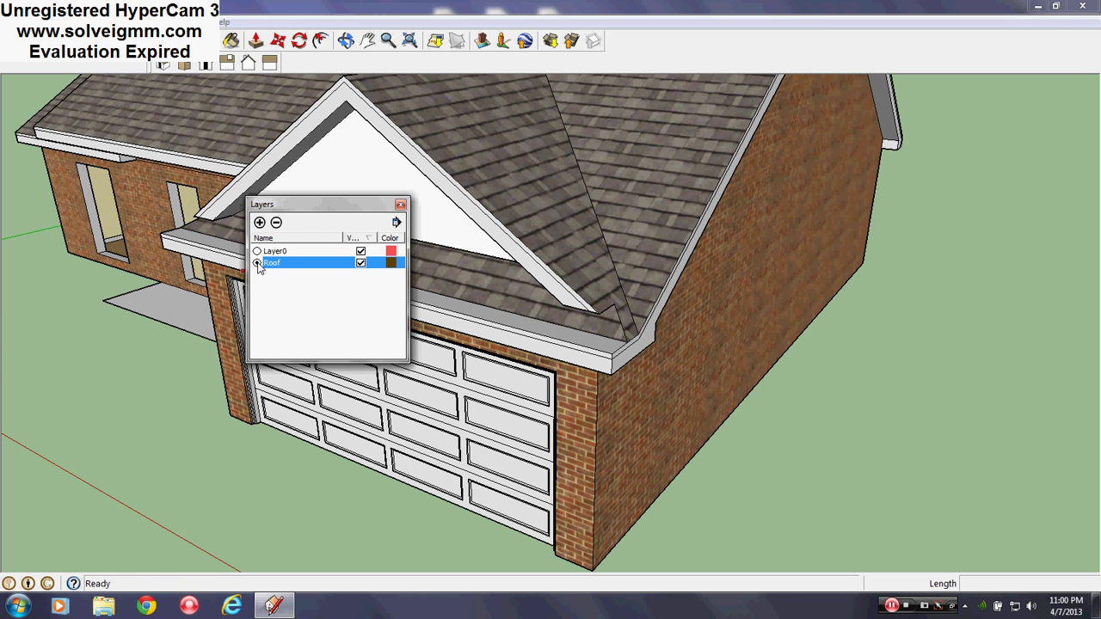
{"action": "left_click", "coordinate": [400, 205]}
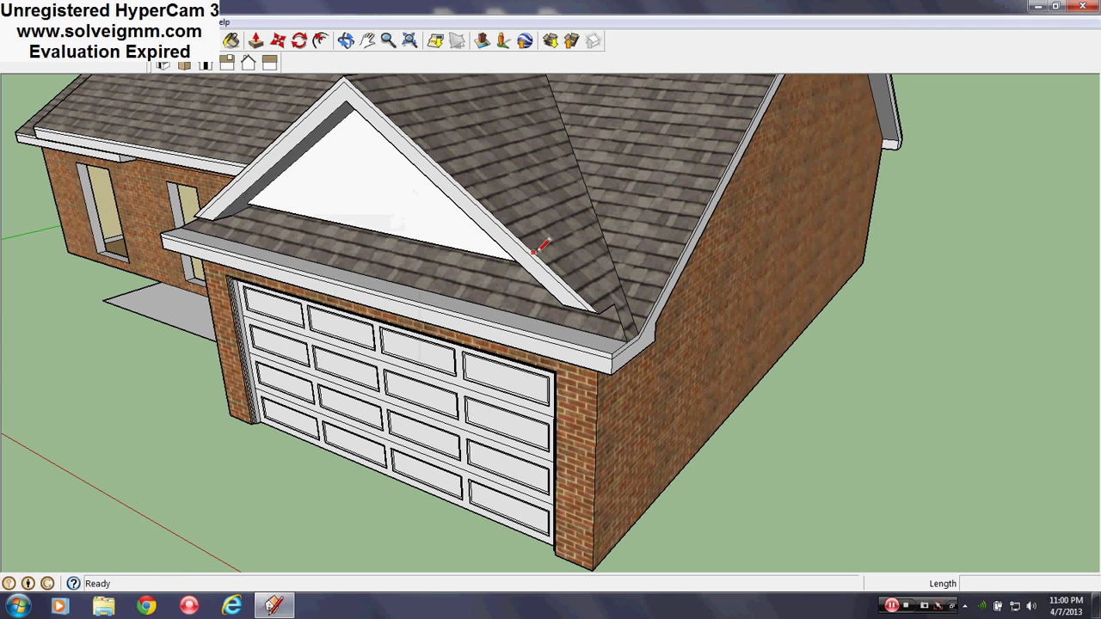
Move the shingled roof face above the garage door outward 11 inches along the green axis.
{"action": "scroll", "coordinate": [540, 250], "scroll_direction": "up", "scroll_amount": 3}
{"action": "middle_click_drag", "start_coordinate": [540, 249], "coordinate": [462, 256]}
{"action": "scroll", "coordinate": [681, 223], "scroll_direction": "down", "scroll_amount": 3}
{"action": "key", "text": "l"}
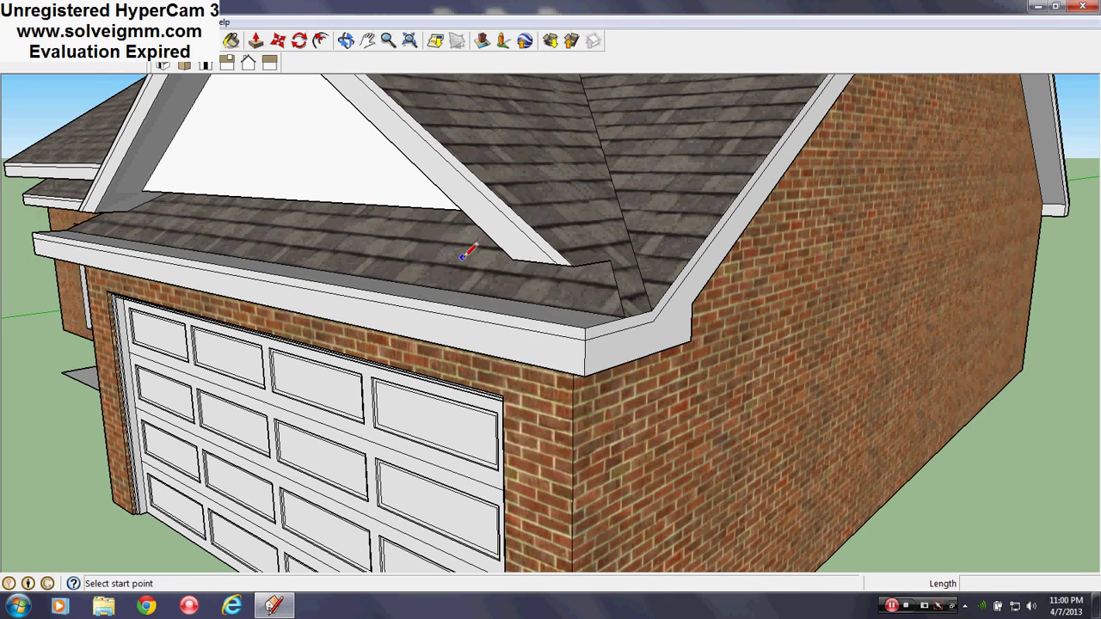
{"action": "right_click", "coordinate": [463, 258]}
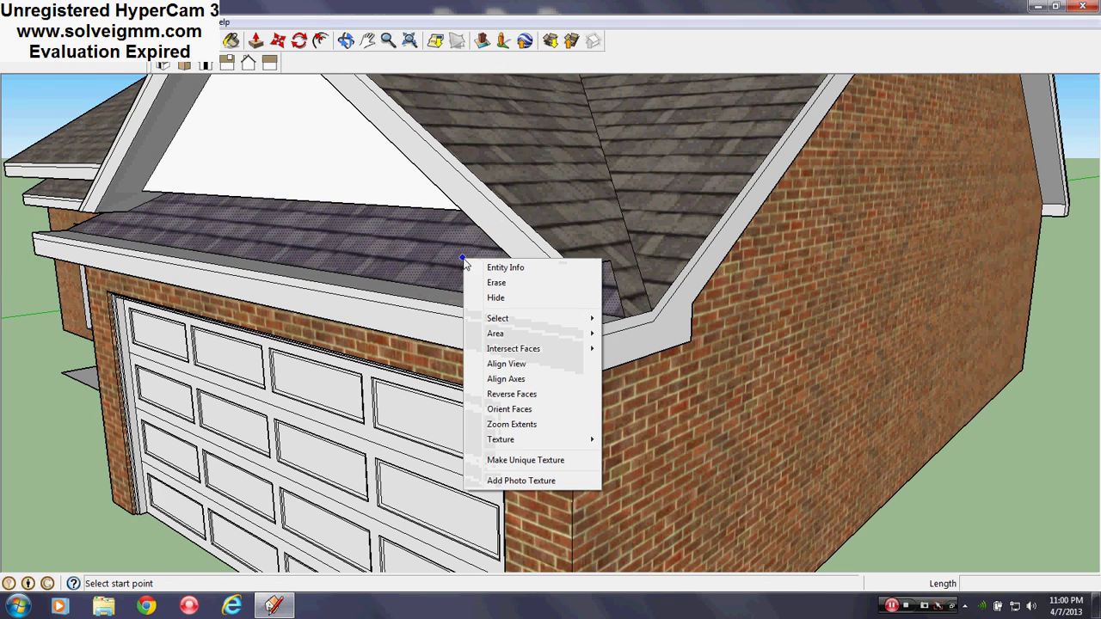
{"action": "left_click", "coordinate": [277, 41]}
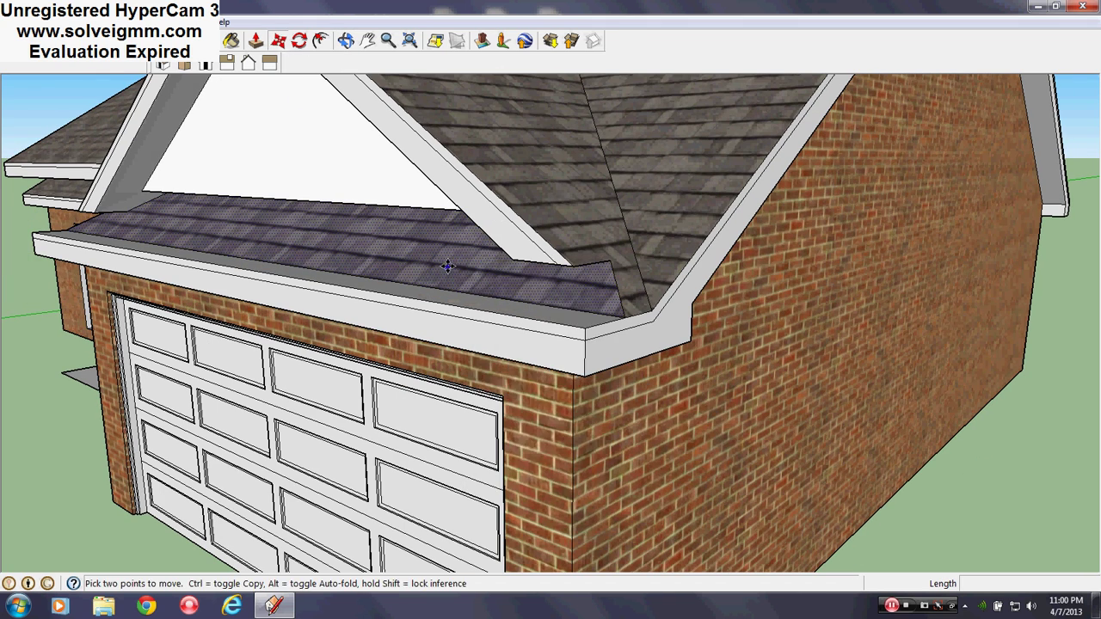
{"action": "left_click", "coordinate": [625, 317]}
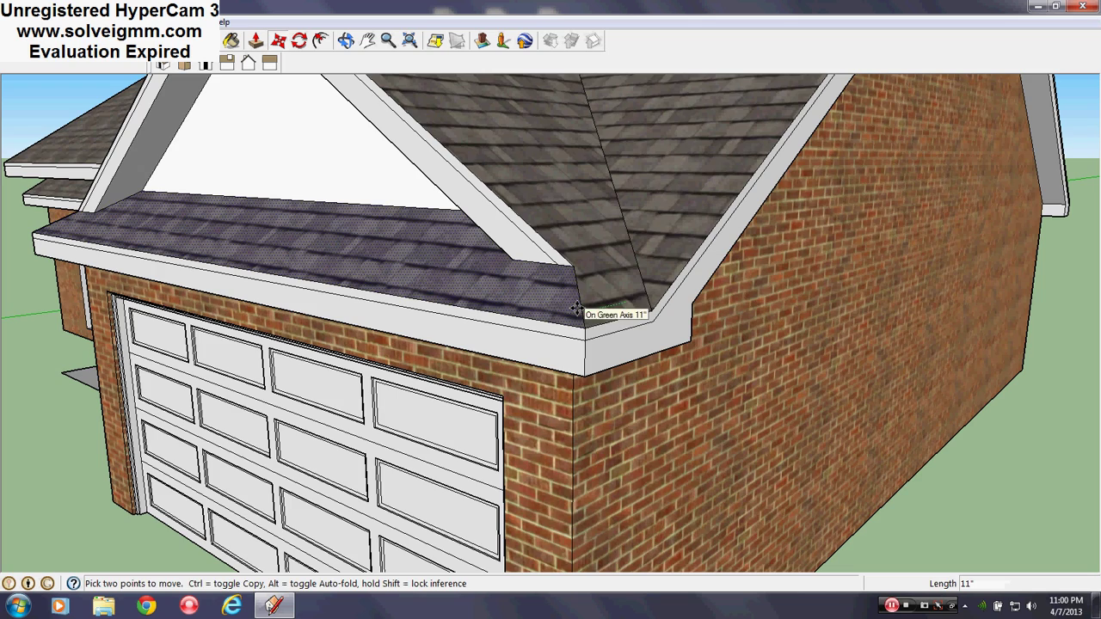
{"action": "left_click", "coordinate": [577, 308]}
Examine the extended garage roof edge from both corners and the whole house exterior from the front.
{"action": "middle_click_drag", "start_coordinate": [301, 255], "coordinate": [684, 261]}
{"action": "scroll", "coordinate": [685, 263], "scroll_direction": "down", "scroll_amount": 2}
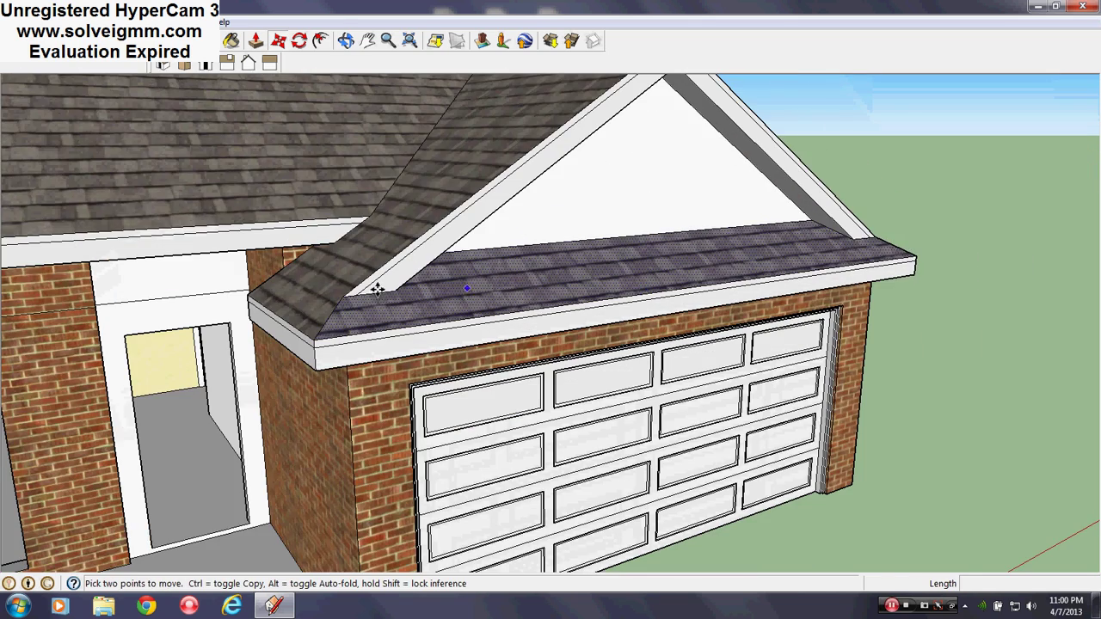
{"action": "key", "text": "l"}
{"action": "middle_click_drag", "start_coordinate": [594, 224], "coordinate": [225, 249]}
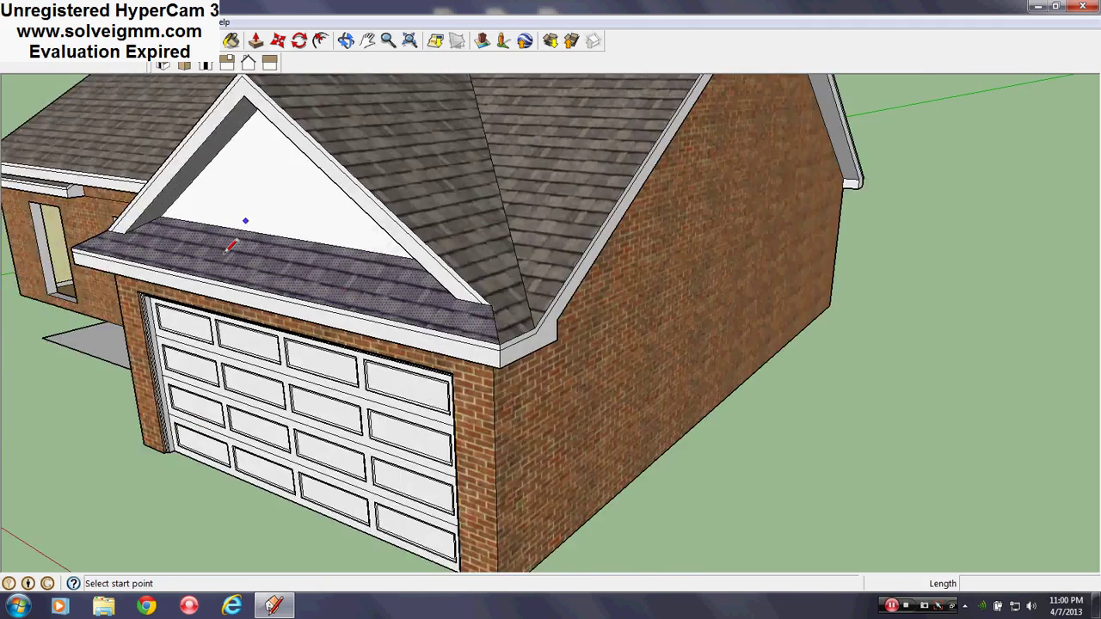
{"action": "scroll", "coordinate": [222, 251], "scroll_direction": "down", "scroll_amount": 2}
{"action": "scroll", "coordinate": [207, 263], "scroll_direction": "up", "scroll_amount": 4}
{"action": "scroll", "coordinate": [393, 339], "scroll_direction": "up", "scroll_amount": 3}
{"action": "middle_click_drag", "start_coordinate": [393, 339], "coordinate": [381, 319]}
{"action": "scroll", "coordinate": [381, 319], "scroll_direction": "down", "scroll_amount": 8}
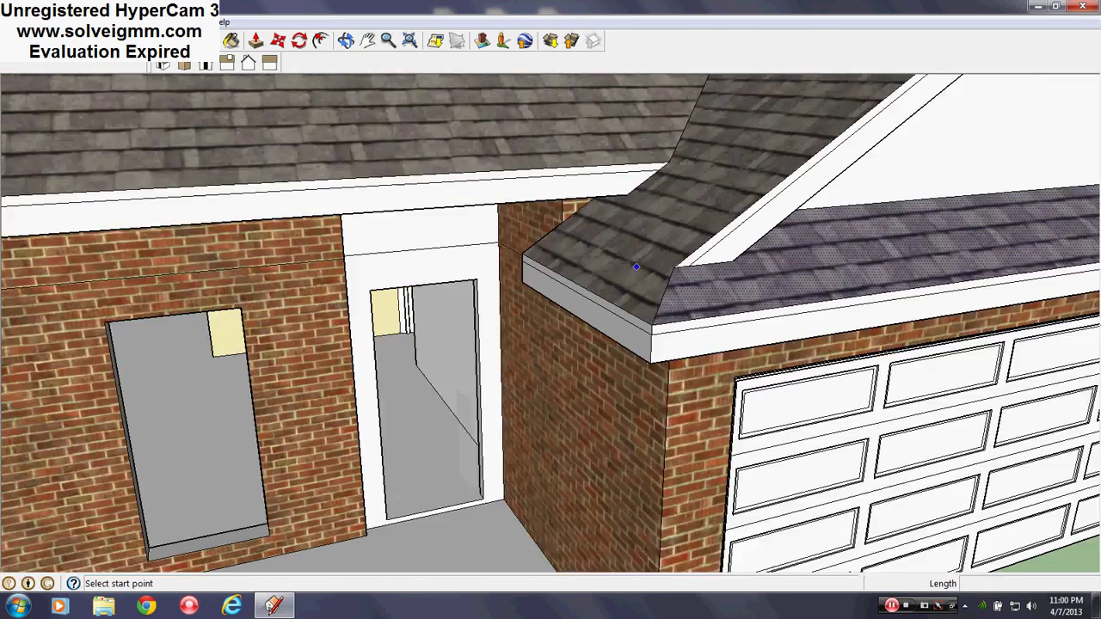
{"action": "scroll", "coordinate": [605, 376], "scroll_direction": "up", "scroll_amount": 3}
{"action": "middle_click_drag", "start_coordinate": [601, 382], "coordinate": [651, 324]}
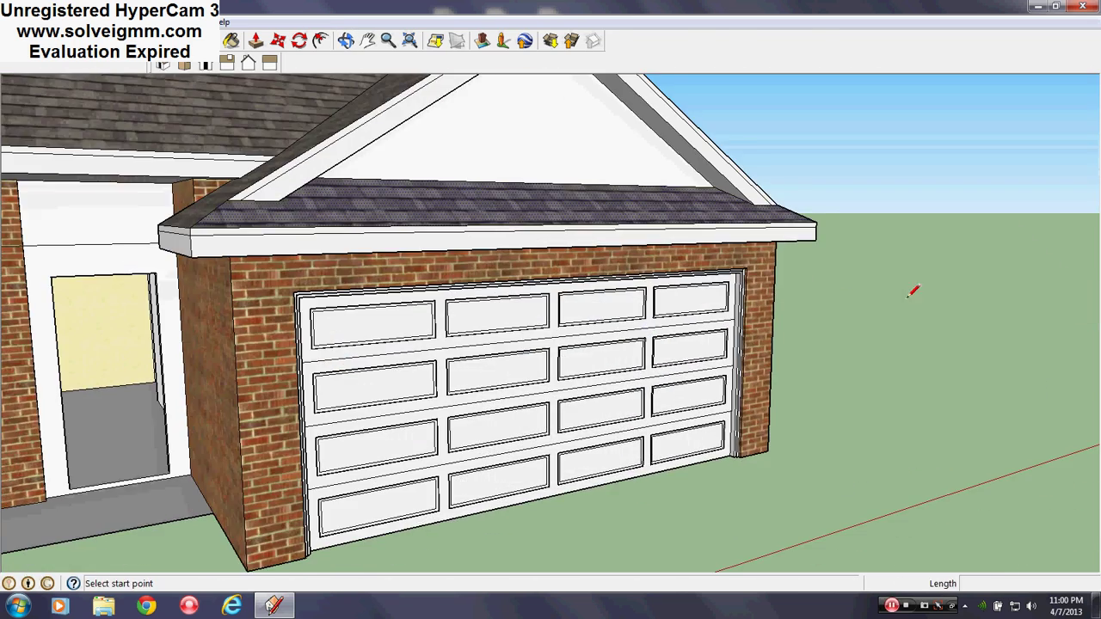
{"action": "middle_click_drag", "start_coordinate": [702, 283], "coordinate": [495, 411]}
{"action": "scroll", "coordinate": [403, 388], "scroll_direction": "down", "scroll_amount": 4}
{"action": "scroll", "coordinate": [365, 339], "scroll_direction": "down", "scroll_amount": 3}
{"action": "scroll", "coordinate": [647, 449], "scroll_direction": "up", "scroll_amount": 2}
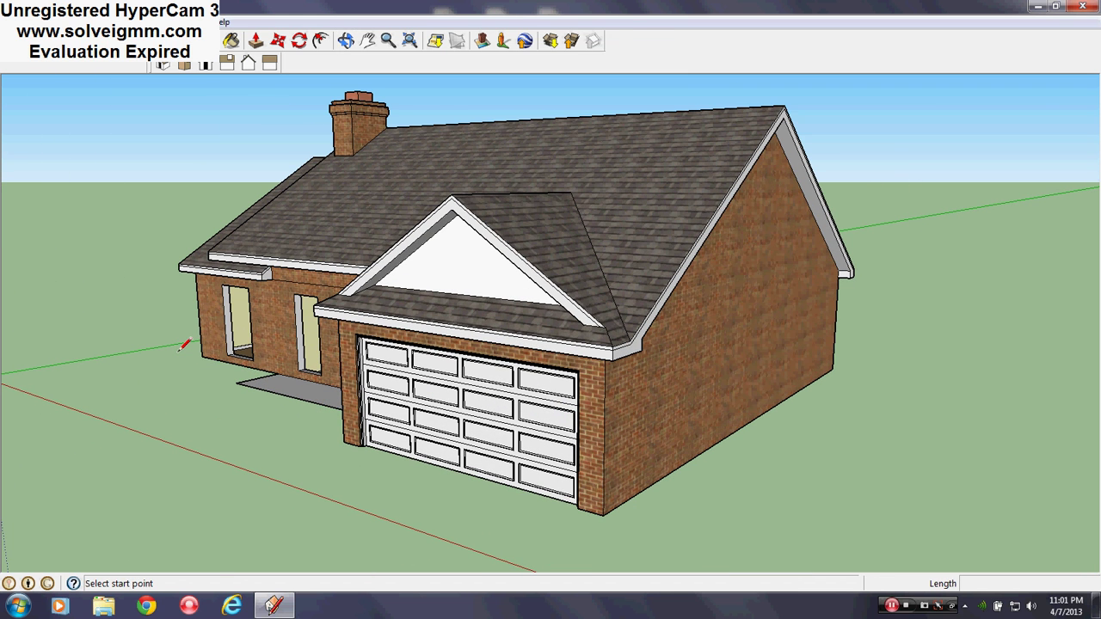
{"action": "mouse_move", "coordinate": [446, 389]}
{"action": "middle_mouse_down"}
{"action": "mouse_move", "coordinate": [731, 321]}
{"action": "mouse_move", "coordinate": [664, 339]}
{"action": "mouse_move", "coordinate": [678, 256]}
{"action": "mouse_move", "coordinate": [697, 246]}
{"action": "mouse_move", "coordinate": [581, 247]}
{"action": "middle_mouse_up"}
{"action": "scroll", "coordinate": [664, 339], "scroll_direction": "up", "scroll_amount": 2}
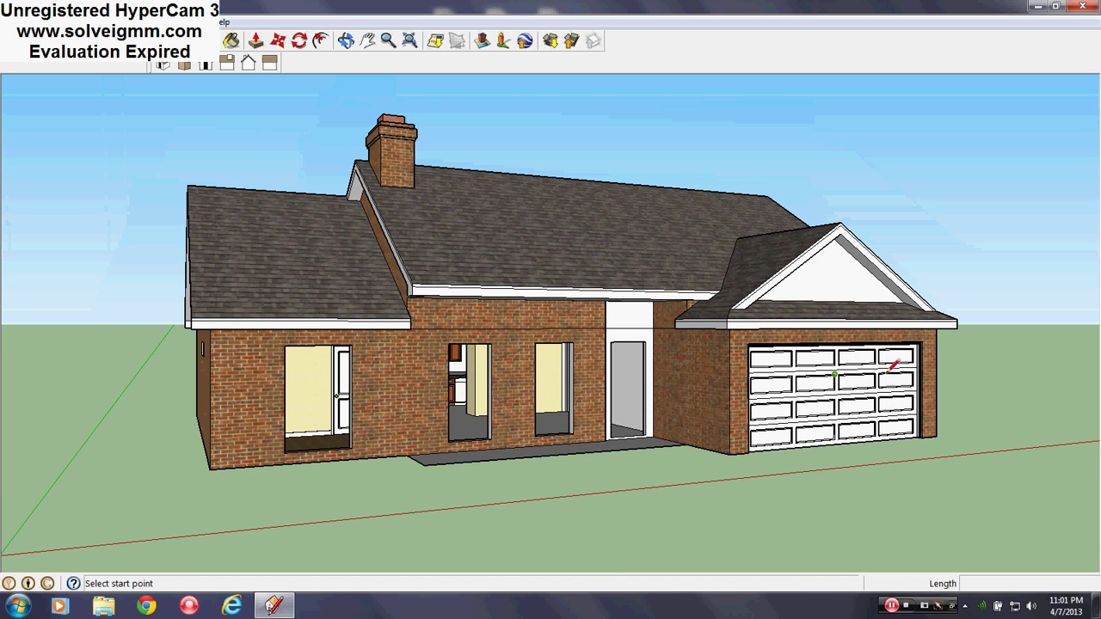
Make Layer0 the active layer again and hide the Roof layer to expose the floor plan.
{"action": "left_click", "coordinate": [189, 21]}
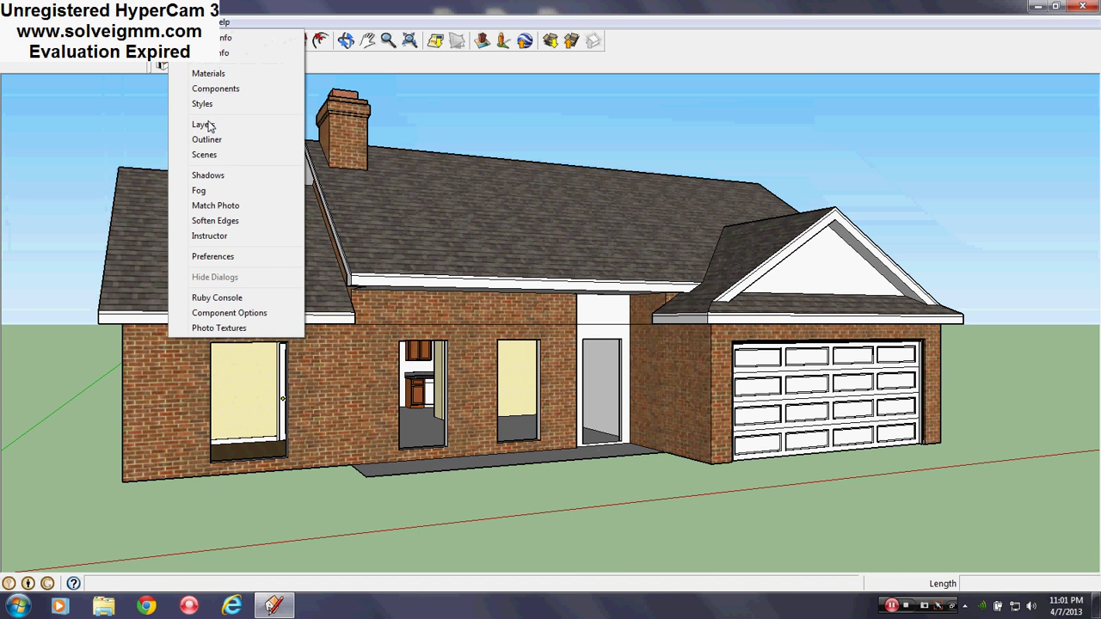
{"action": "left_click", "coordinate": [211, 129]}
{"action": "left_click", "coordinate": [256, 250]}
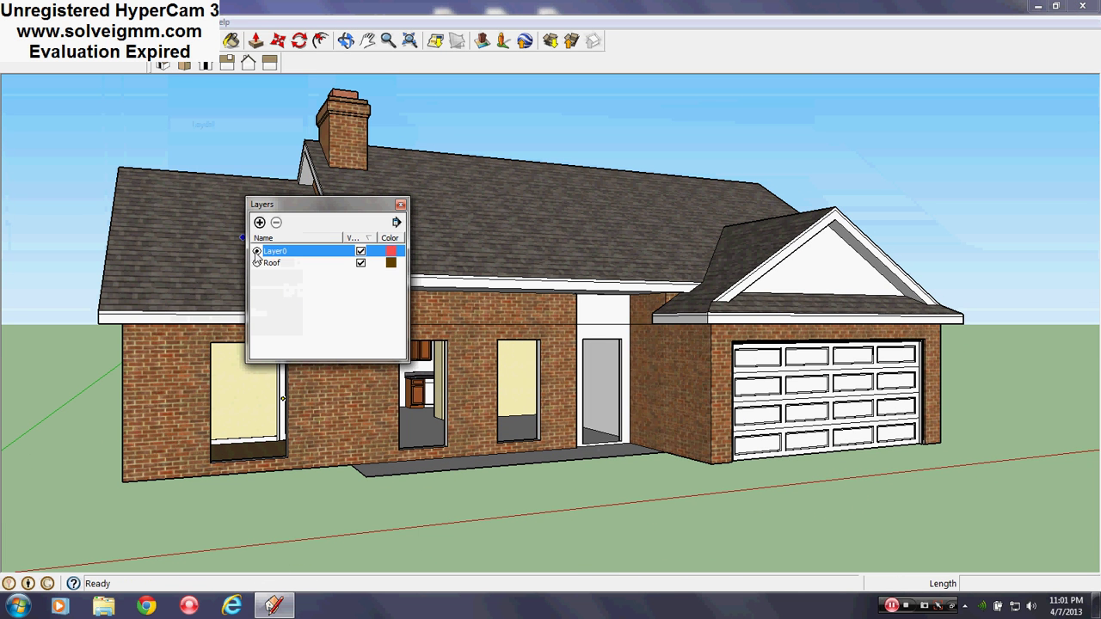
{"action": "left_click", "coordinate": [361, 262]}
{"action": "mouse_move", "coordinate": [763, 307]}
{"action": "middle_mouse_down"}
{"action": "mouse_move", "coordinate": [774, 436]}
{"action": "mouse_move", "coordinate": [807, 482]}
{"action": "middle_mouse_up"}
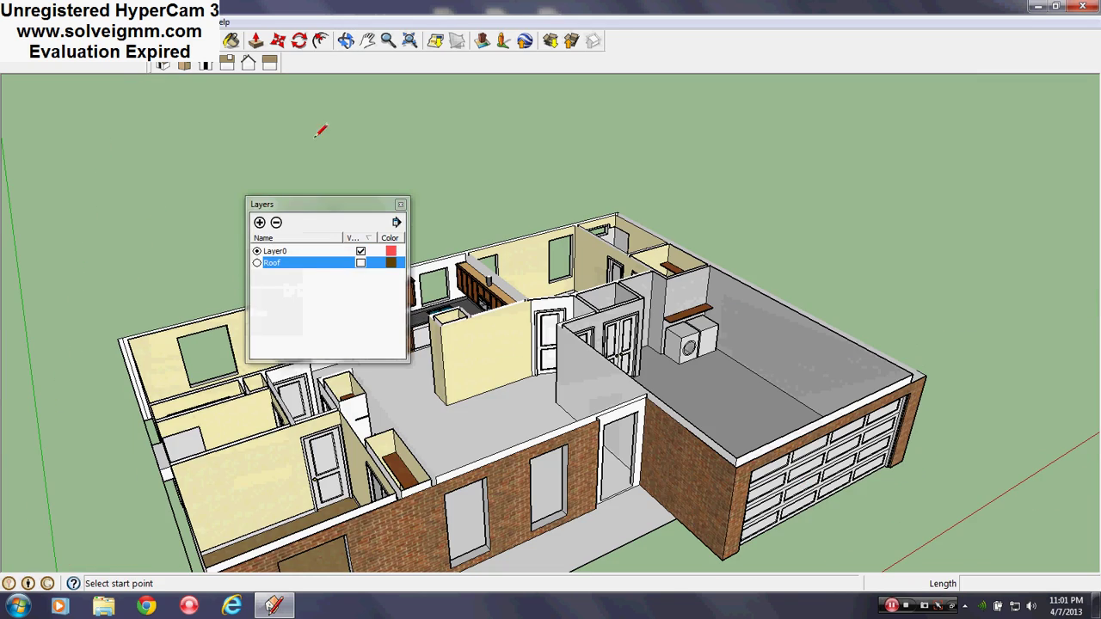
{"action": "left_click", "coordinate": [400, 204]}
Examine the lengthened garage and its relation to the neighbouring rooms from above and from several sides.
{"action": "scroll", "coordinate": [707, 425], "scroll_direction": "up", "scroll_amount": 3}
{"action": "middle_click_drag", "start_coordinate": [469, 348], "coordinate": [862, 410]}
{"action": "middle_click_drag", "start_coordinate": [802, 248], "coordinate": [588, 383], "text": "shift"}
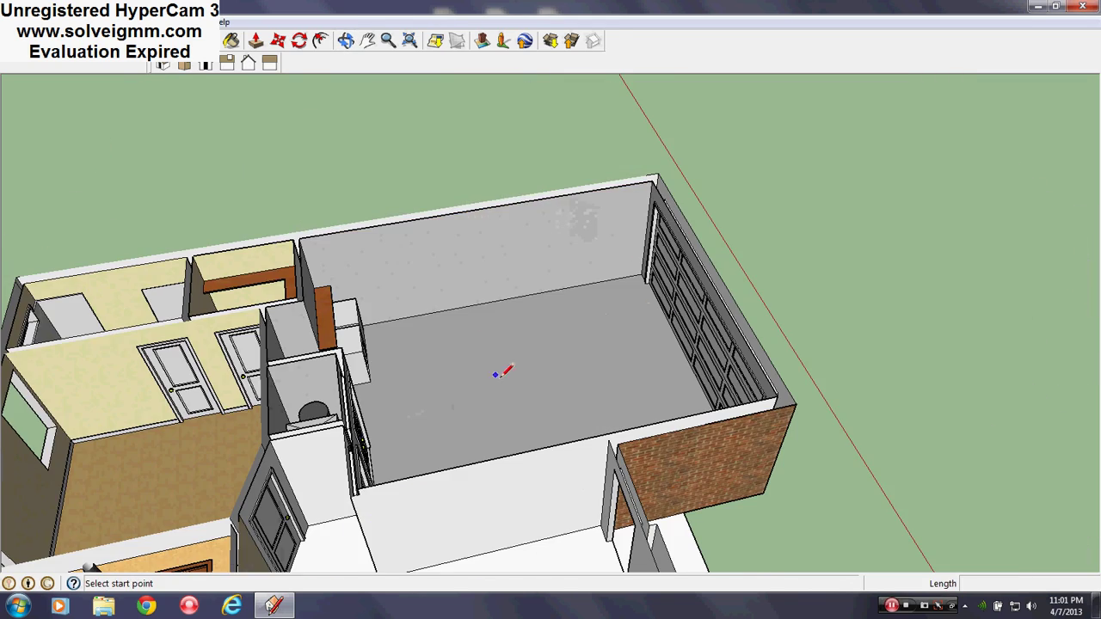
{"action": "middle_click_drag", "start_coordinate": [496, 376], "coordinate": [614, 479]}
{"action": "mouse_move", "coordinate": [585, 325]}
{"action": "middle_mouse_down"}
{"action": "mouse_move", "coordinate": [738, 204]}
{"action": "mouse_move", "coordinate": [512, 248]}
{"action": "mouse_move", "coordinate": [487, 295]}
{"action": "mouse_move", "coordinate": [538, 310]}
{"action": "middle_mouse_up"}
{"action": "key", "text": "l"}
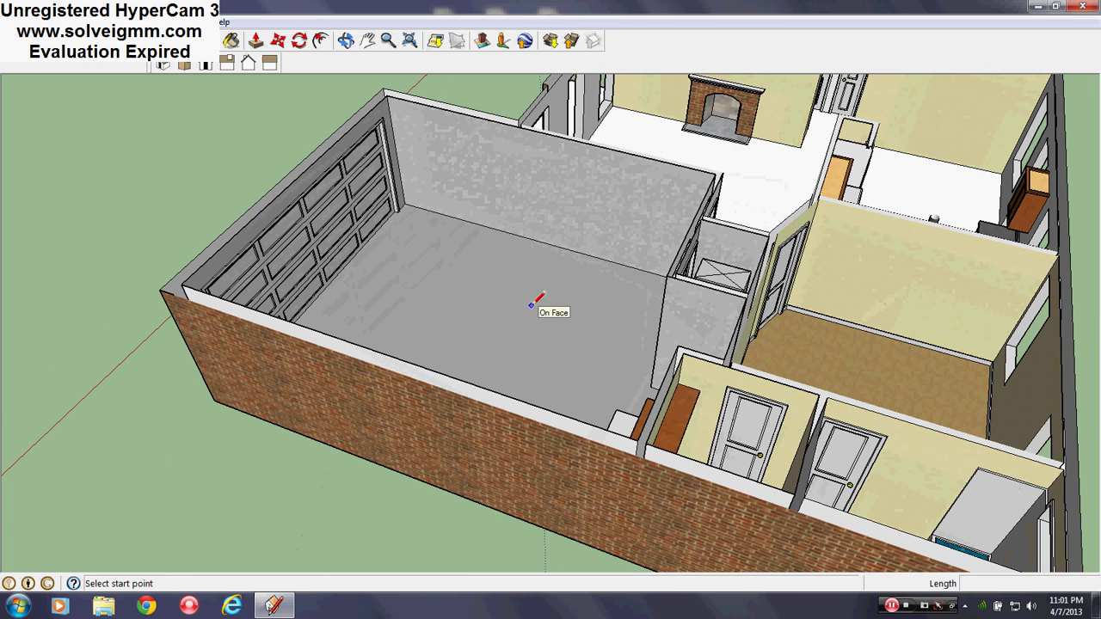
{"action": "scroll", "coordinate": [528, 302], "scroll_direction": "down", "scroll_amount": 3}
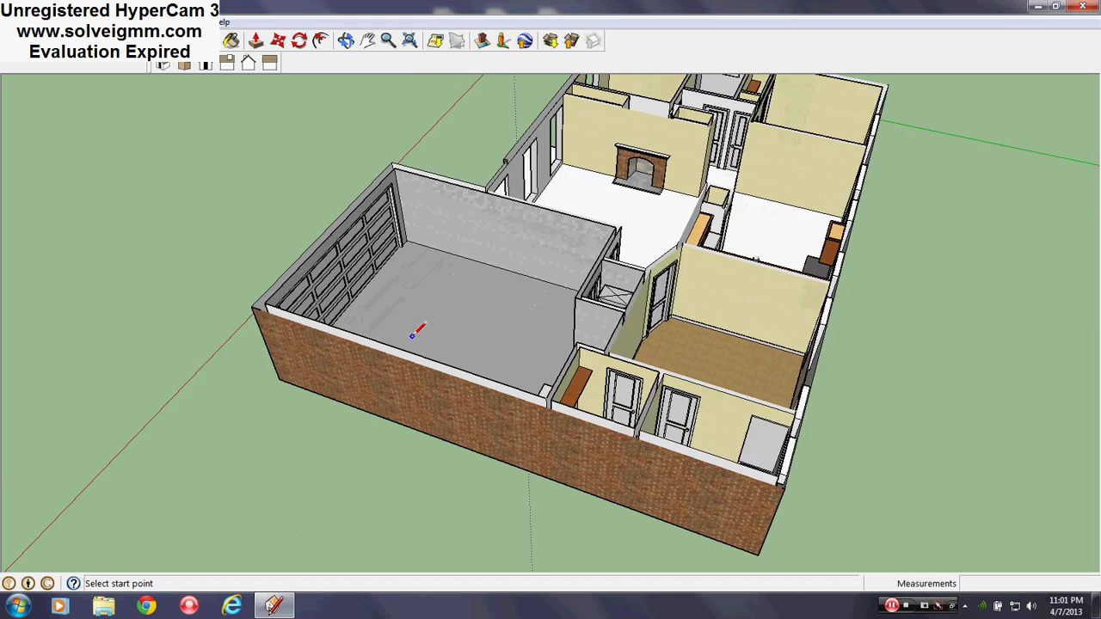
{"action": "scroll", "coordinate": [521, 324], "scroll_direction": "down", "scroll_amount": 1}
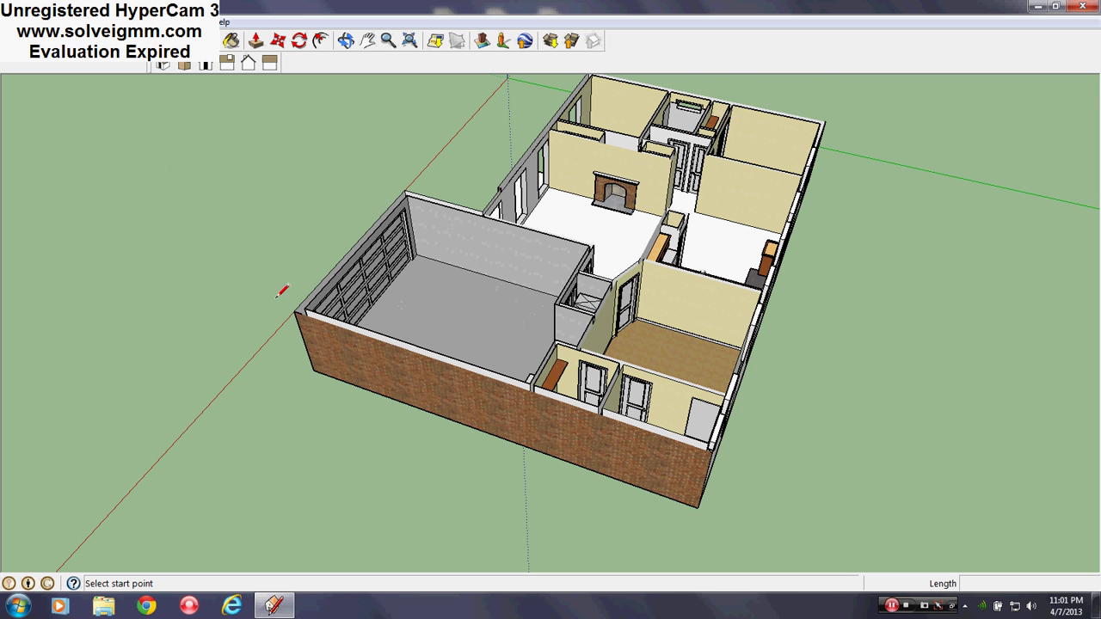
{"action": "mouse_move", "coordinate": [496, 296]}
{"action": "middle_mouse_down"}
{"action": "mouse_move", "coordinate": [481, 301]}
{"action": "mouse_move", "coordinate": [455, 370]}
{"action": "middle_mouse_up"}
{"action": "scroll", "coordinate": [454, 370], "scroll_direction": "down", "scroll_amount": 3}
{"action": "scroll", "coordinate": [455, 370], "scroll_direction": "up", "scroll_amount": 2}
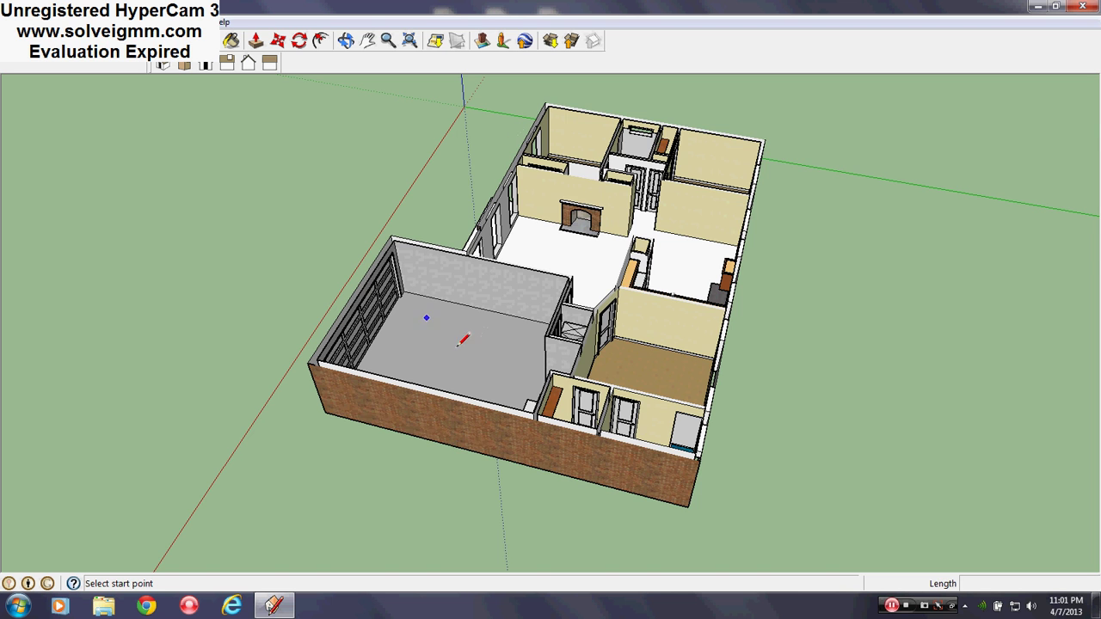
{"action": "middle_click_drag", "start_coordinate": [464, 340], "coordinate": [417, 256]}
{"action": "middle_click_drag", "start_coordinate": [603, 290], "coordinate": [628, 356]}
{"action": "scroll", "coordinate": [627, 356], "scroll_direction": "up", "scroll_amount": 1}
{"action": "scroll", "coordinate": [627, 356], "scroll_direction": "down", "scroll_amount": 1}
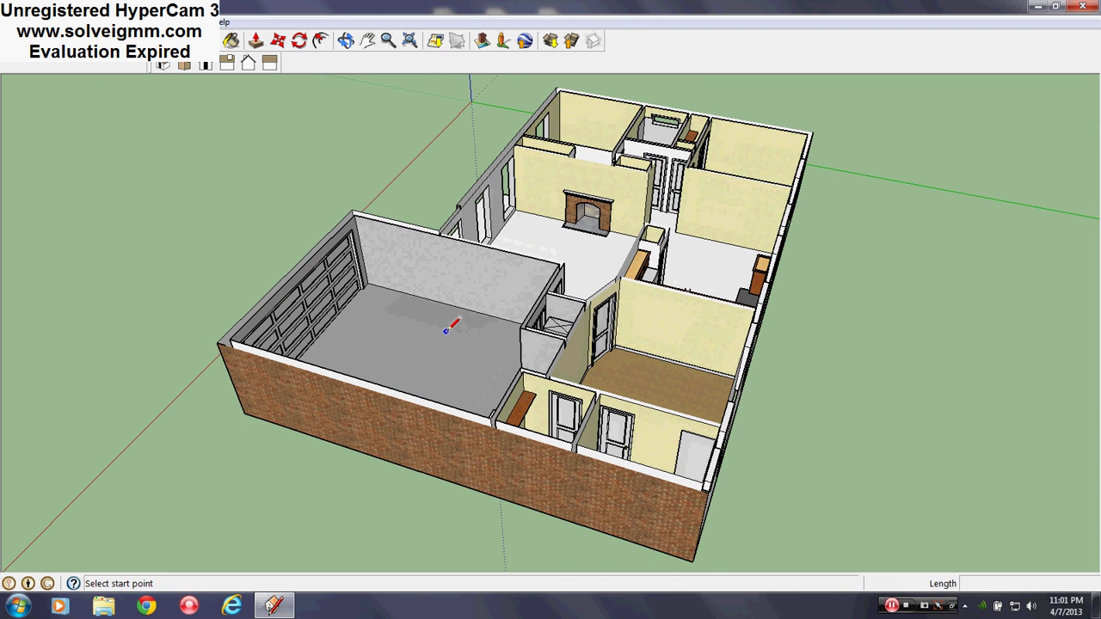
{"action": "scroll", "coordinate": [447, 331], "scroll_direction": "up", "scroll_amount": 2}
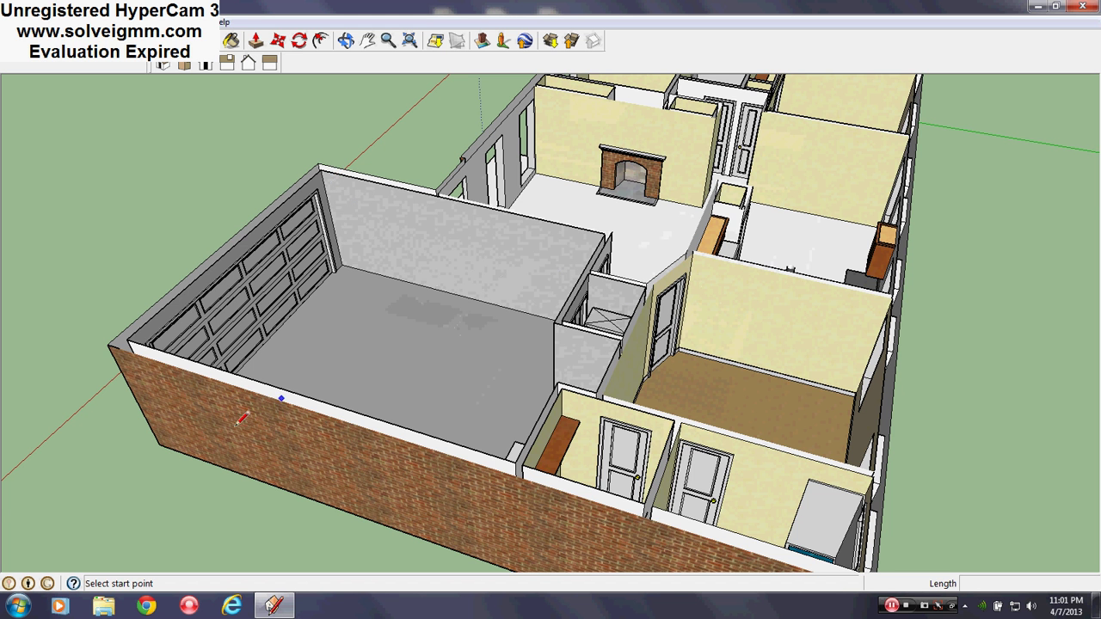
{"action": "scroll", "coordinate": [467, 315], "scroll_direction": "down", "scroll_amount": 2}
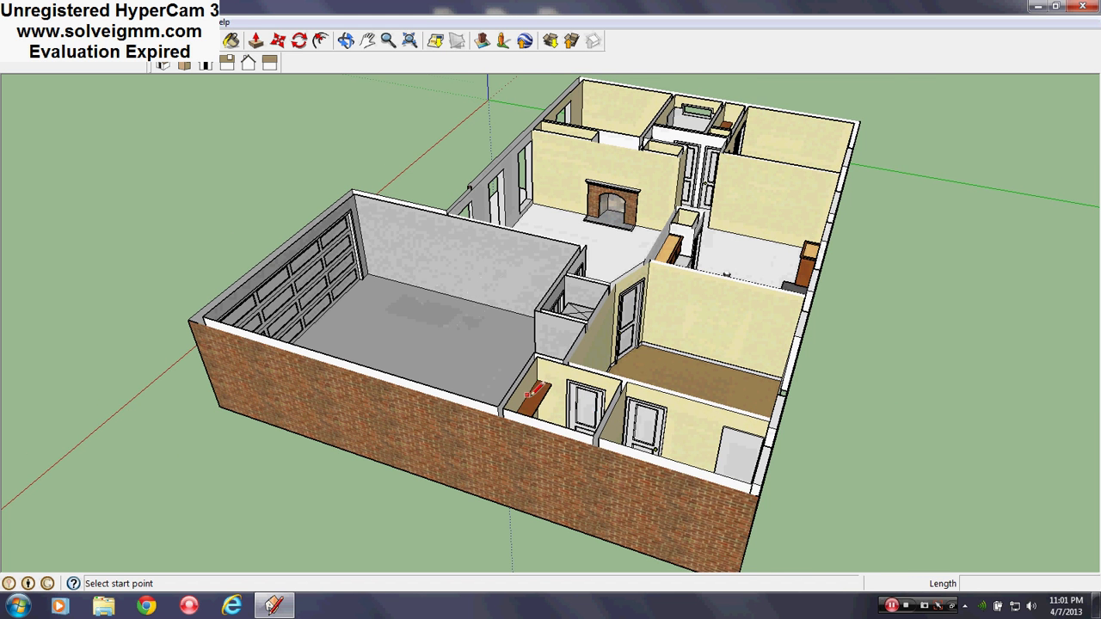
{"action": "scroll", "coordinate": [379, 332], "scroll_direction": "up", "scroll_amount": 2}
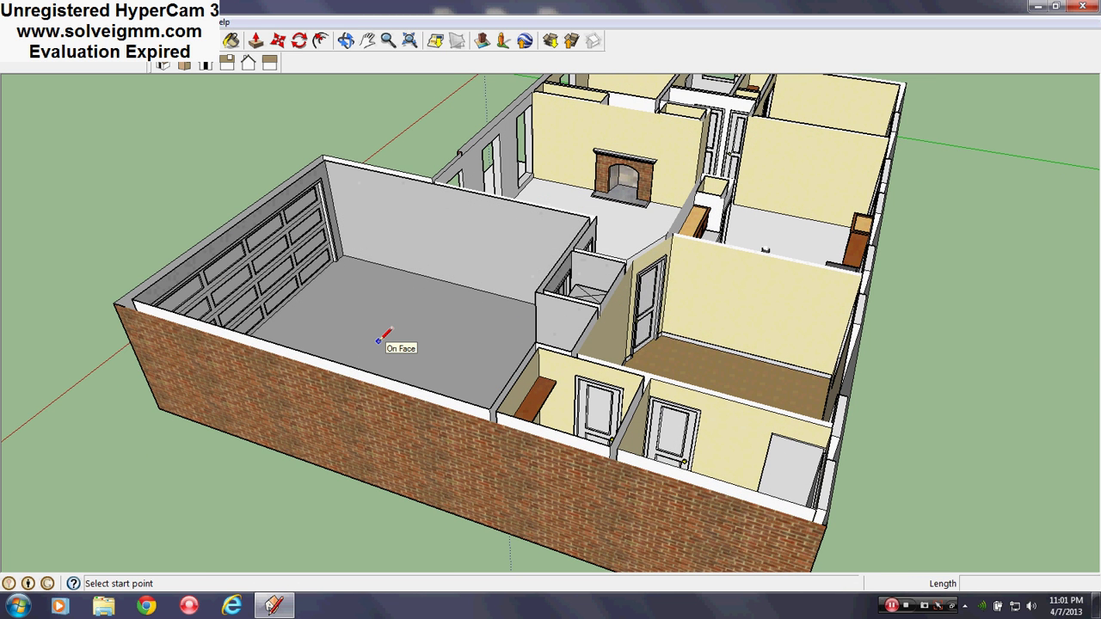